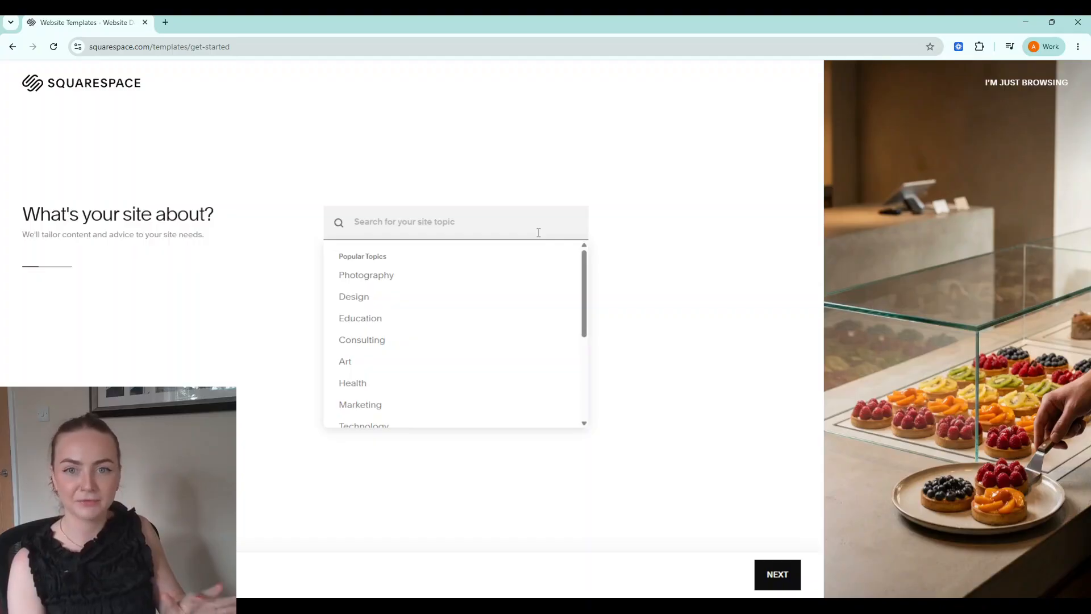
Search 'baker', choose Bakery as the site topic, and continue past the website goals.
text(baker)
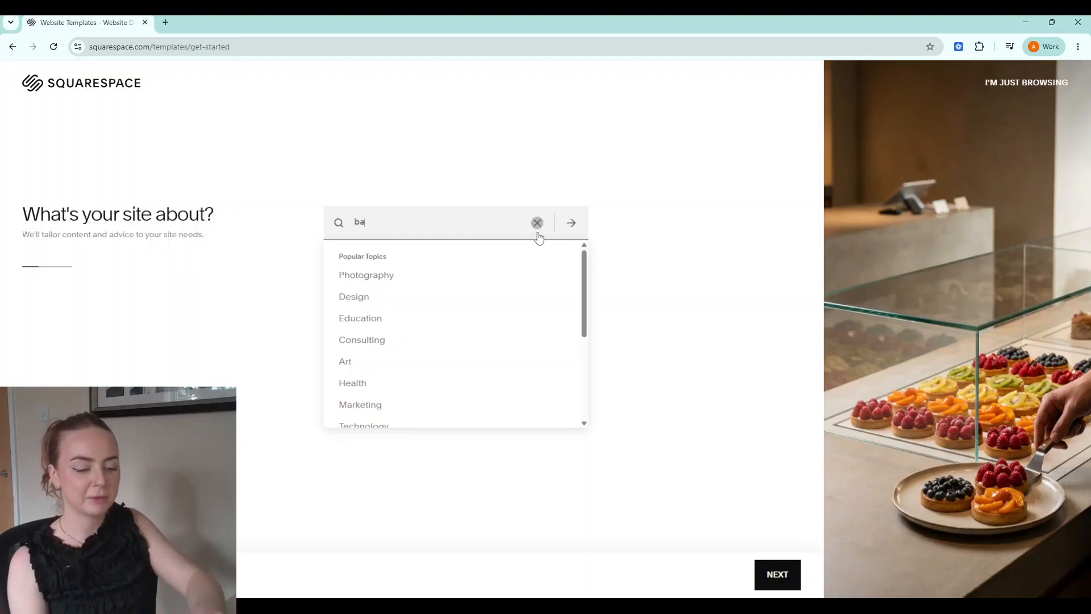
click(497, 266)
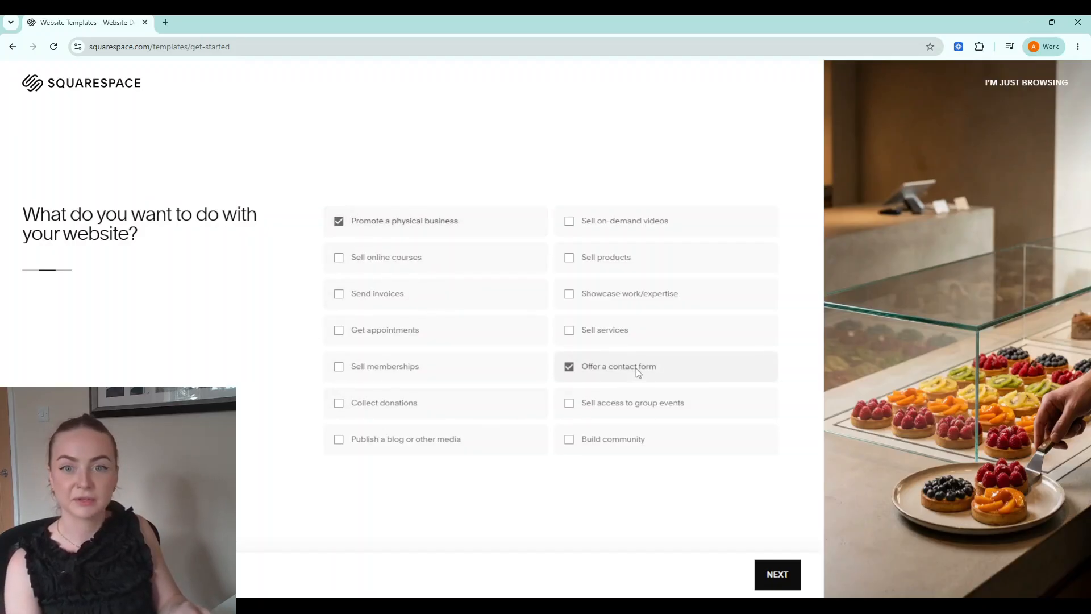
click(771, 575)
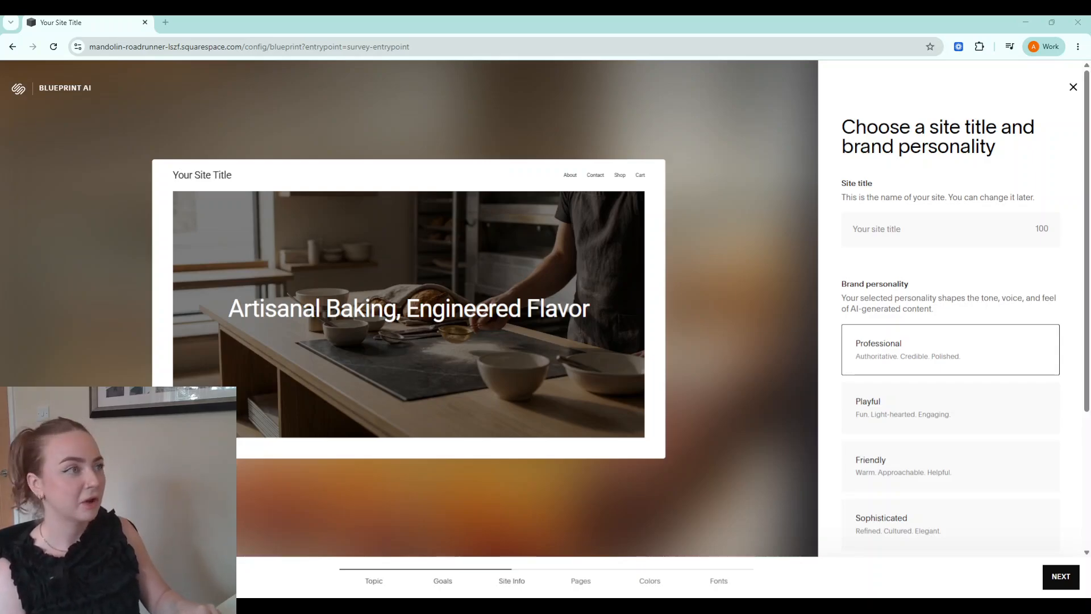
Title the site 'Flour Hours' and give it a Playful brand personality.
click(897, 230)
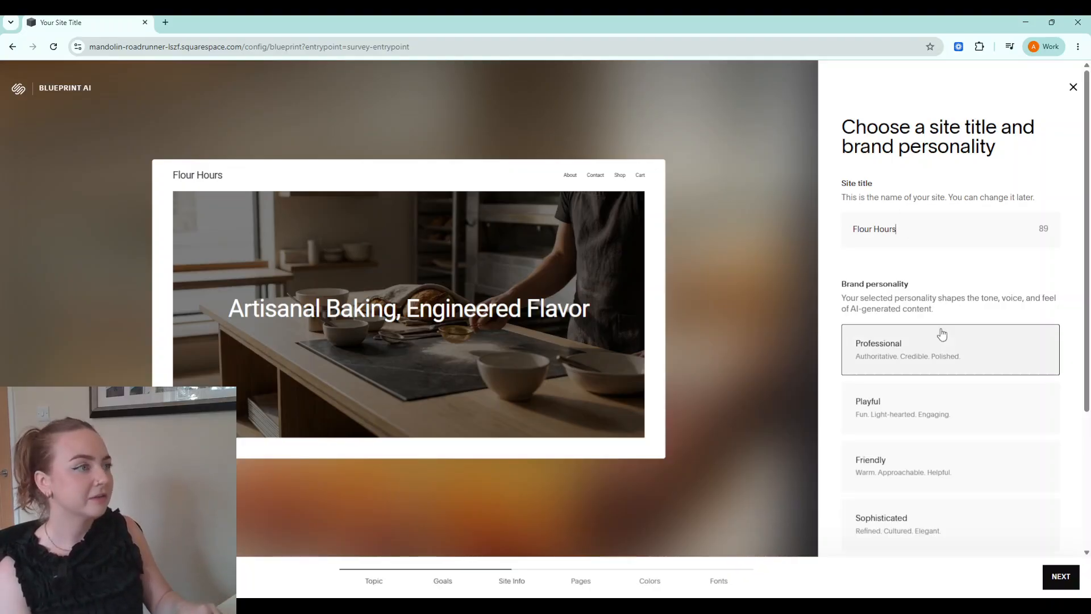
scroll(940, 334, down, 2)
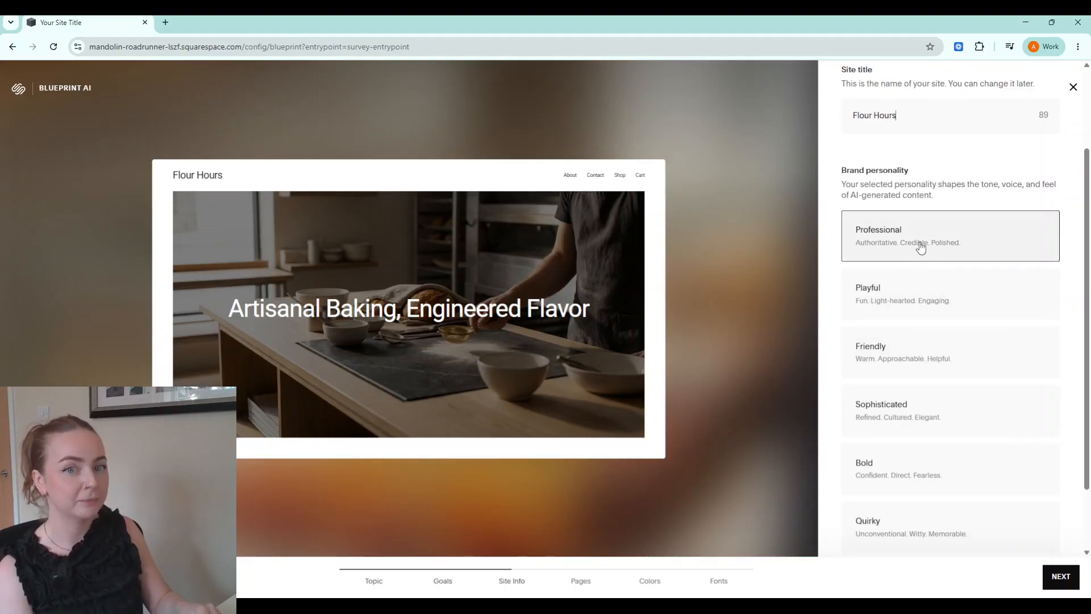
click(903, 289)
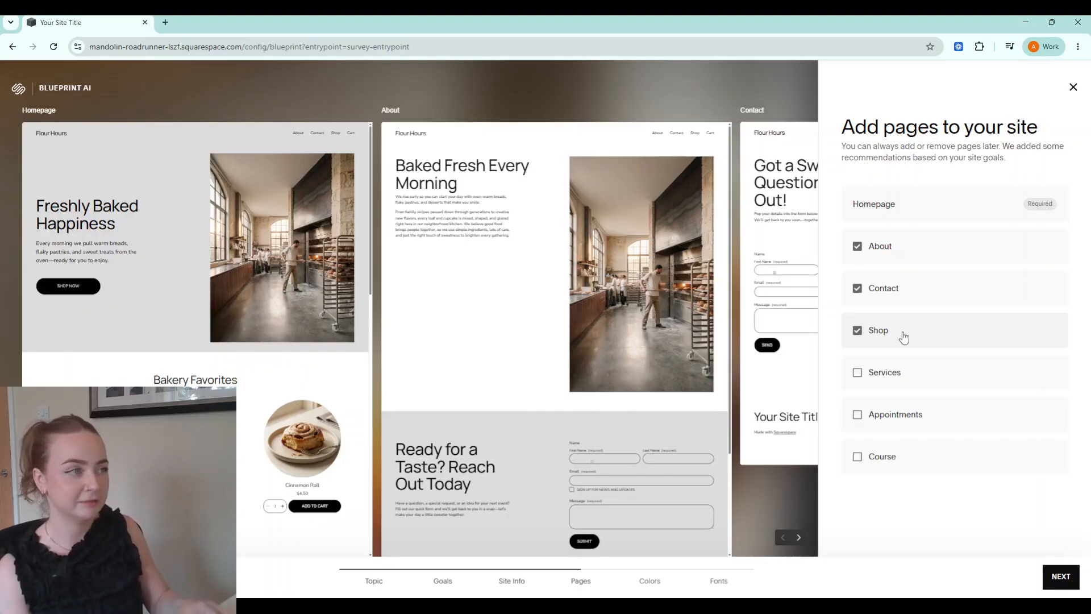
Drop the Shop page, keeping Homepage, About and Contact.
click(858, 331)
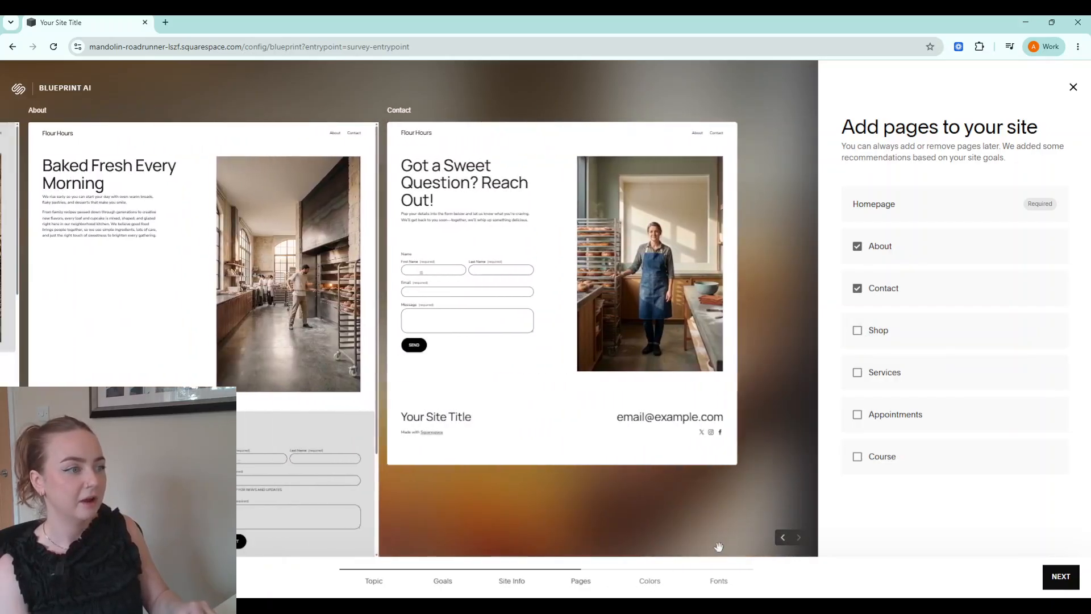
click(782, 538)
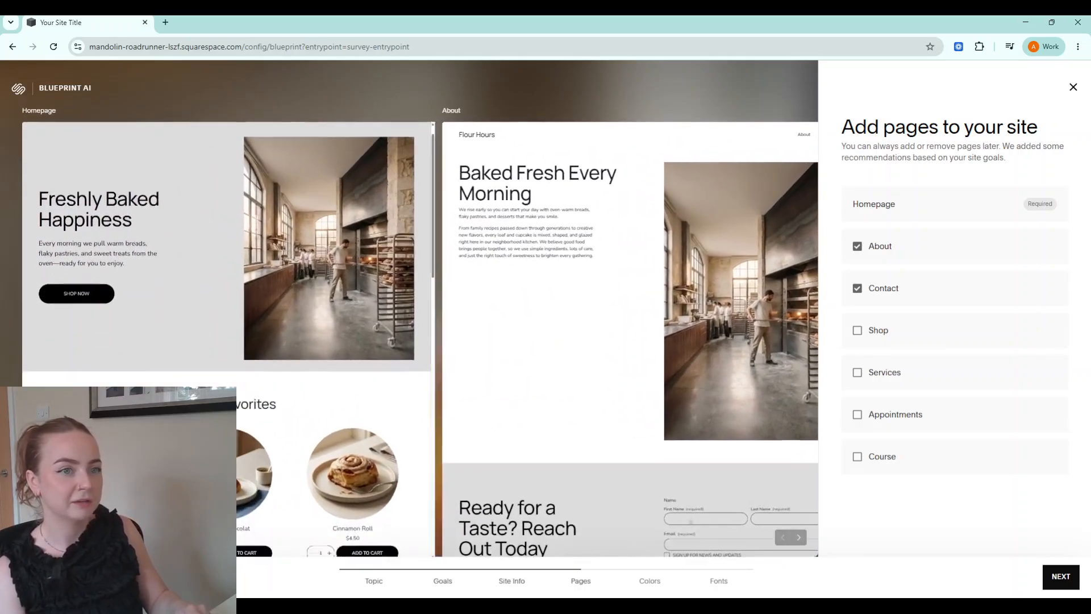
scroll(301, 379, down, 5)
scroll(301, 380, up, 9)
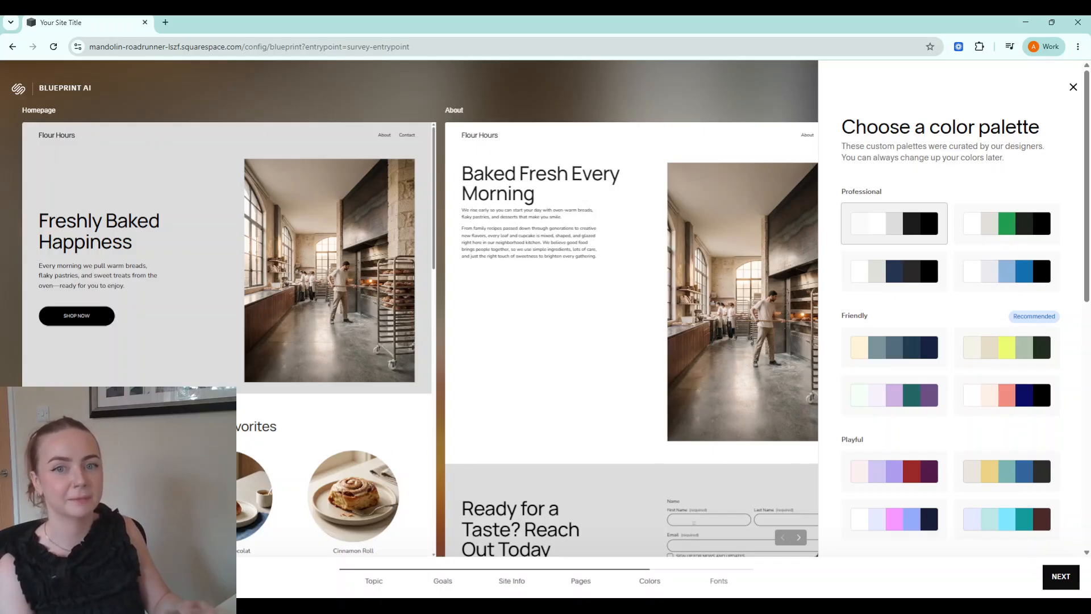
Preview several Friendly and Playful palettes and pick the coral and navy Friendly one.
click(901, 397)
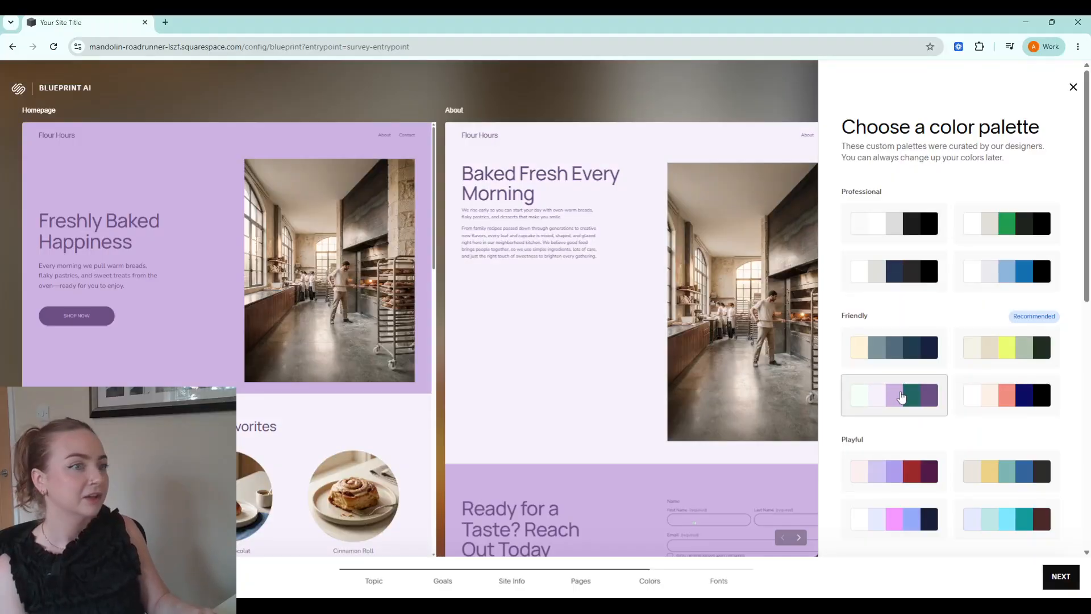
click(986, 357)
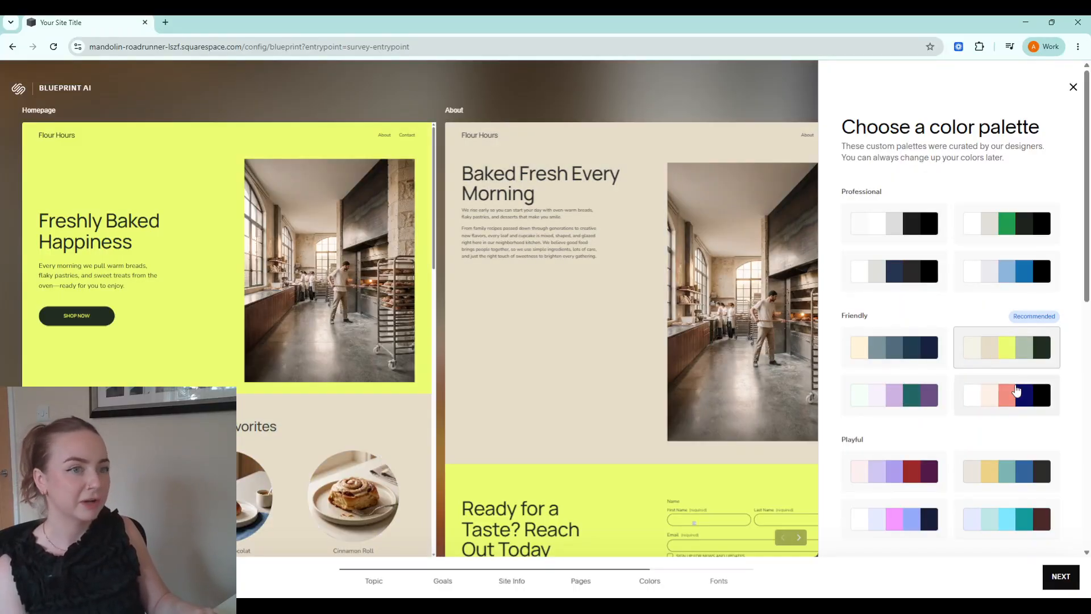
click(1008, 398)
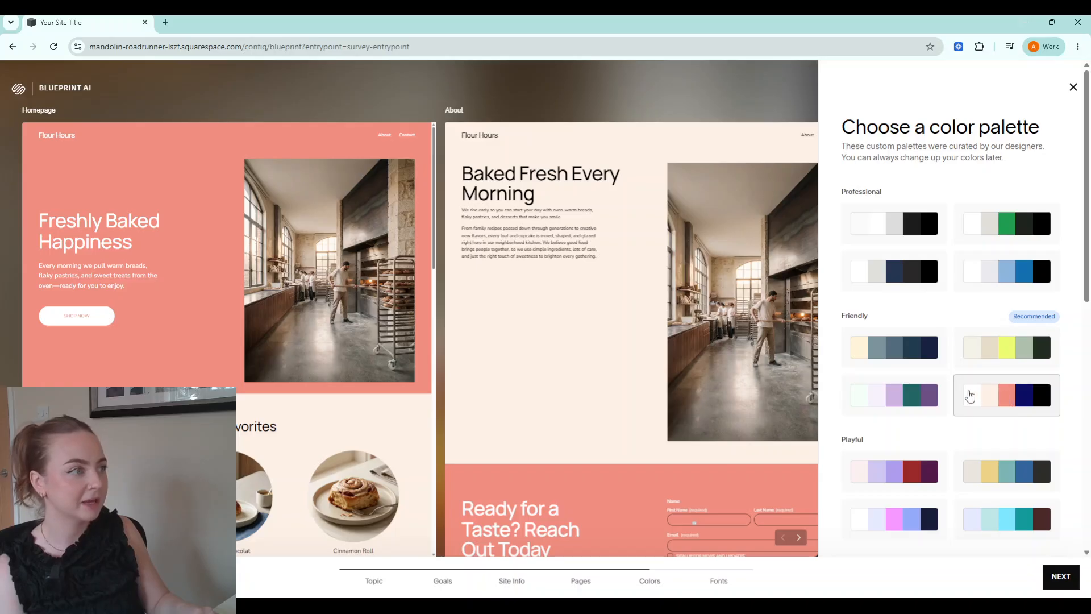
click(902, 483)
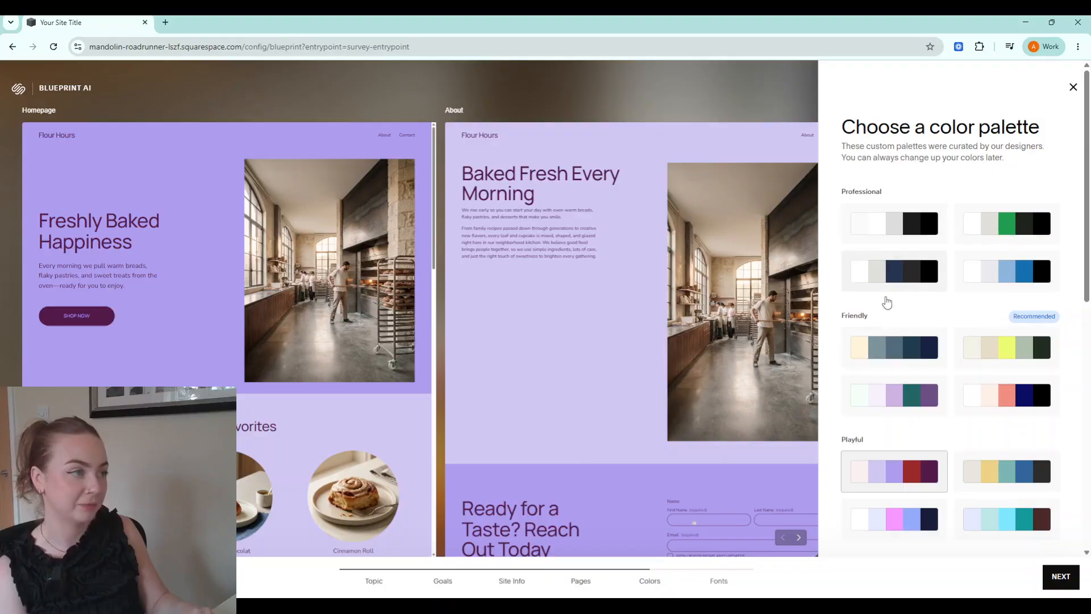
click(890, 357)
click(889, 388)
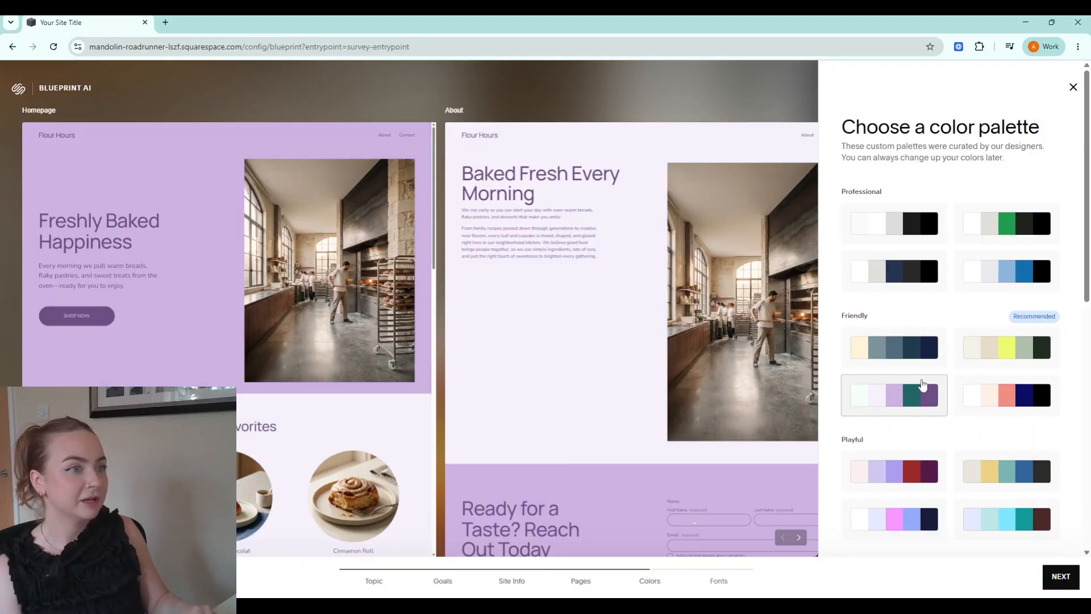
click(987, 392)
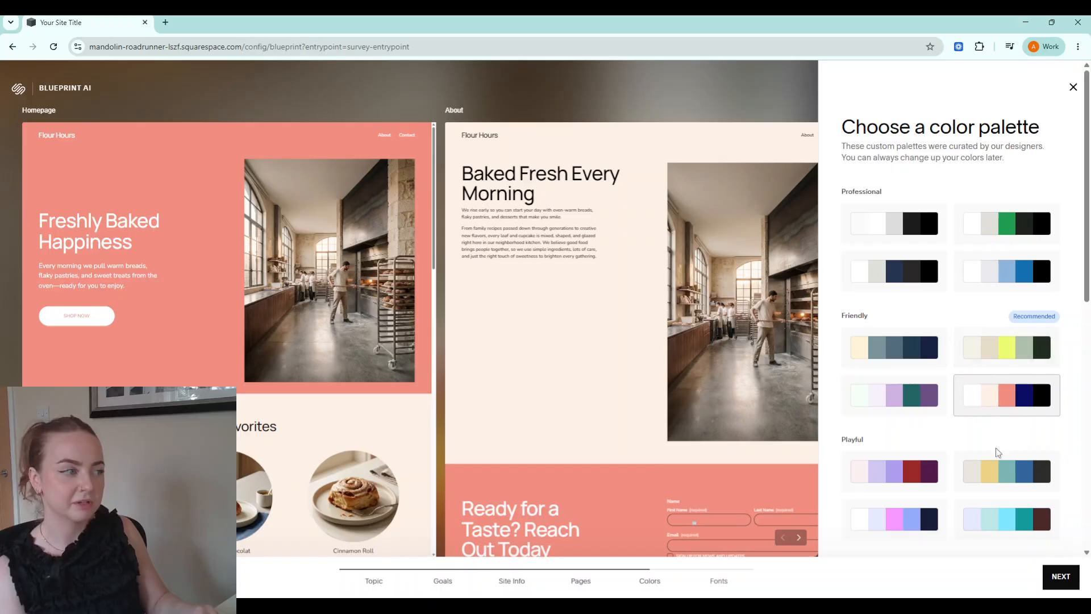
click(1060, 585)
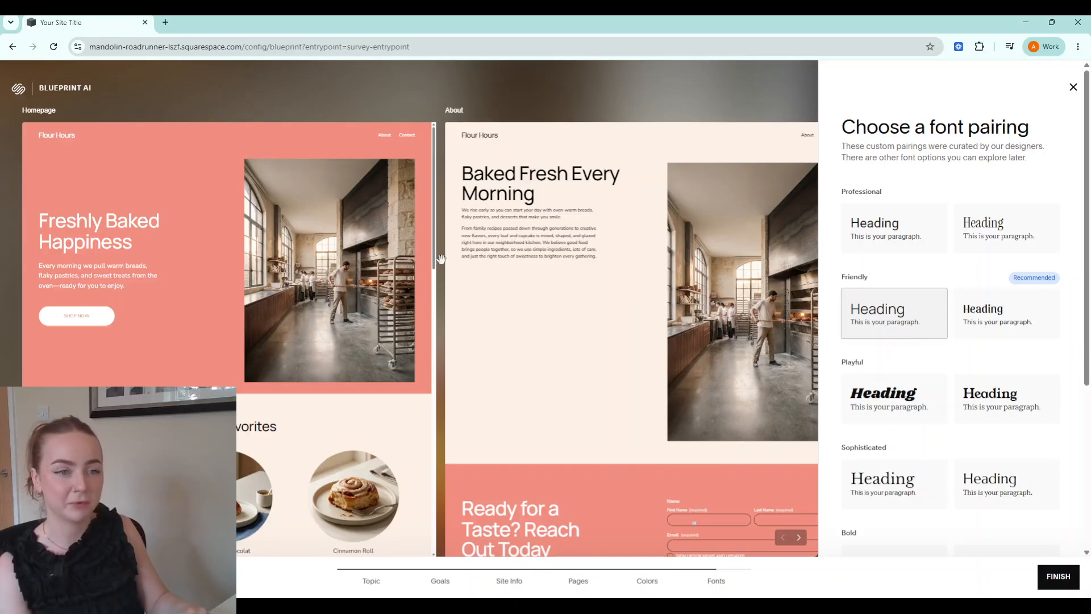
Return to the palettes, reselect coral and navy Friendly, and build the site.
click(647, 581)
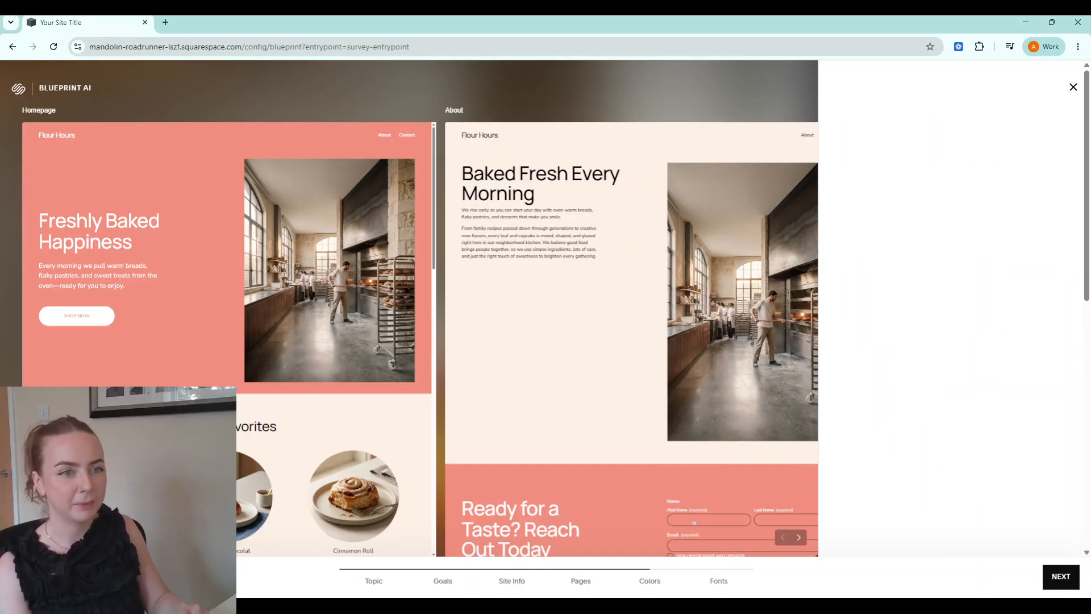
click(891, 484)
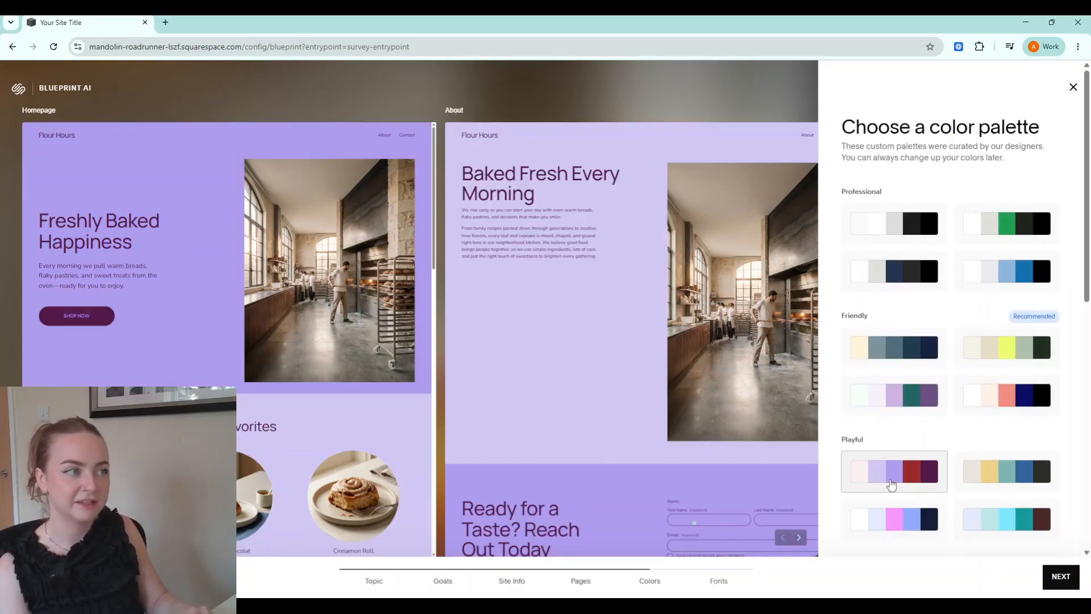
click(1005, 403)
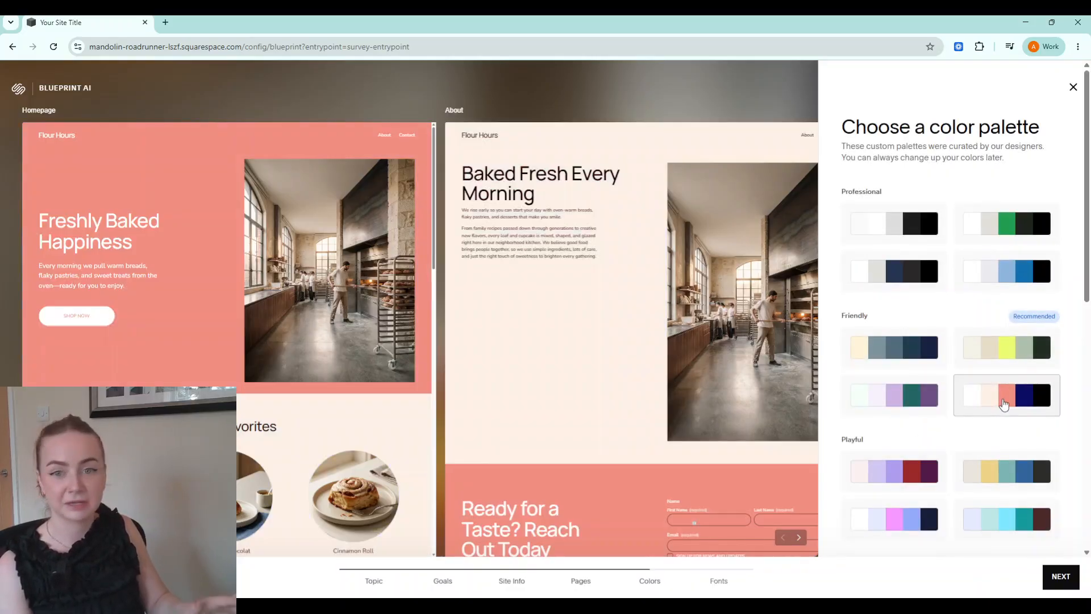
click(1062, 586)
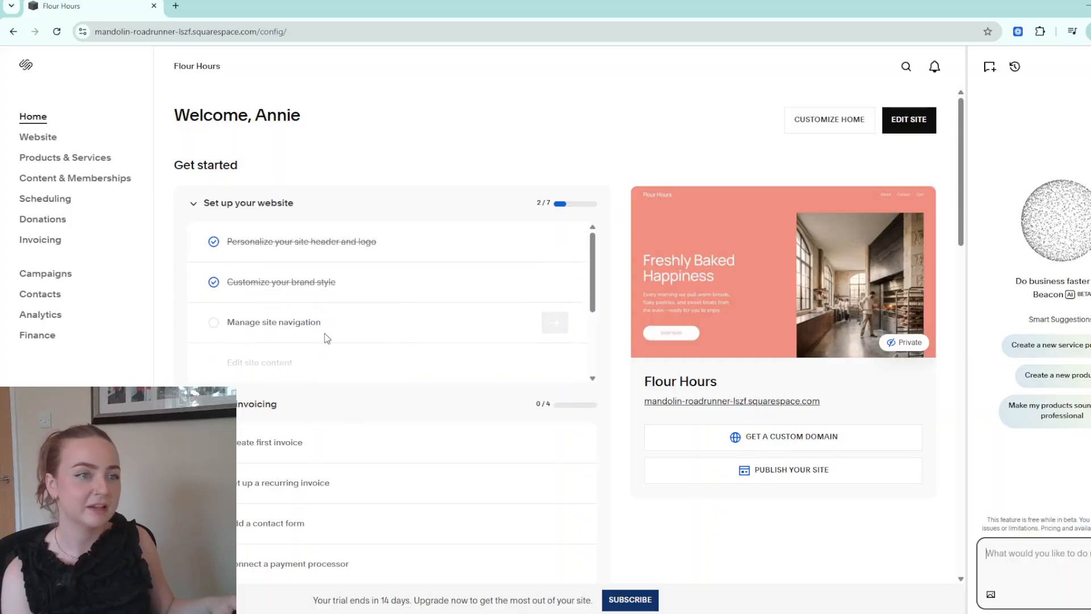
Use 'Edit site content' in the setup checklist to open the Flour Hours homepage editor.
scroll(411, 322, down, 3)
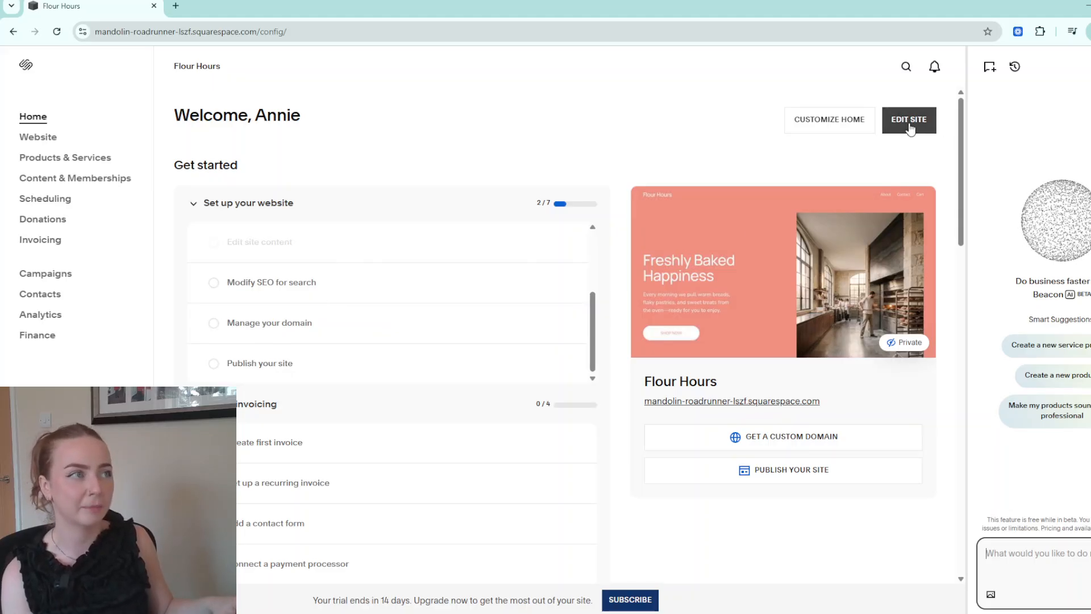
scroll(318, 296, up, 2)
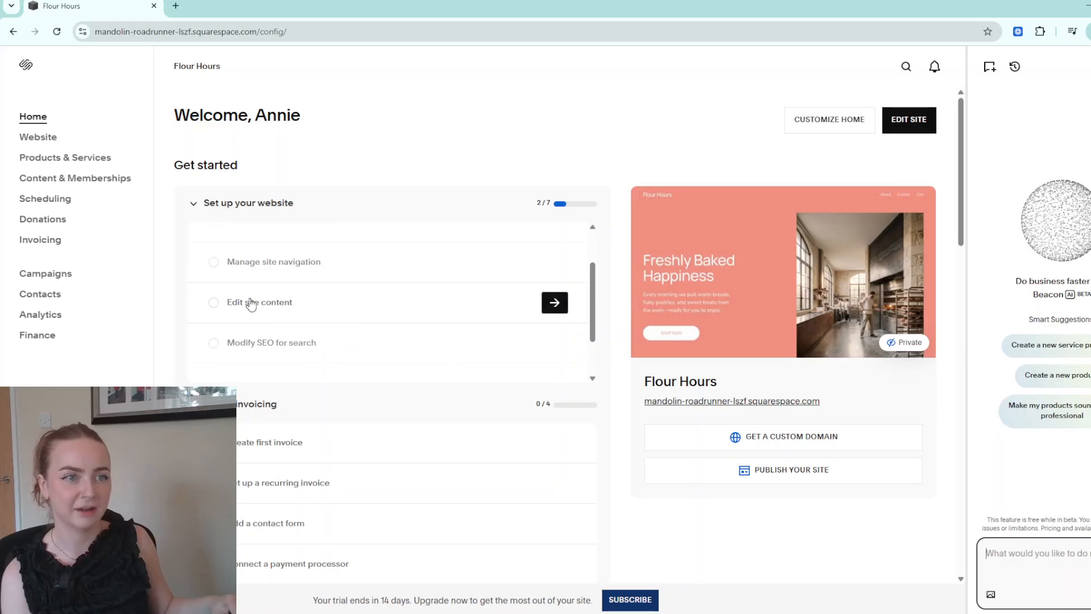
click(251, 303)
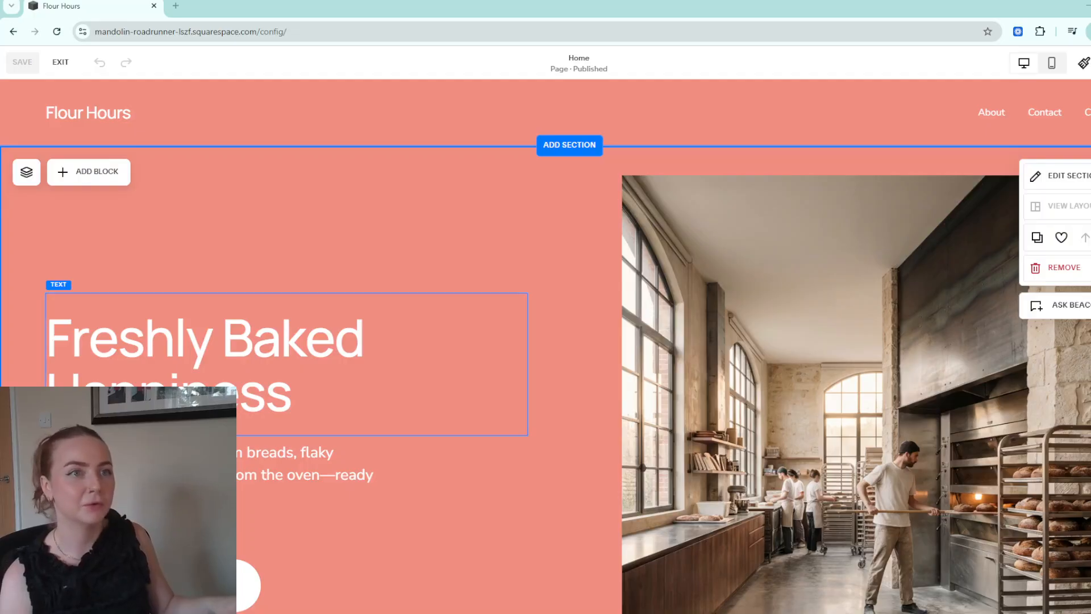
scroll(546, 346, down, 1)
scroll(546, 346, down, 10)
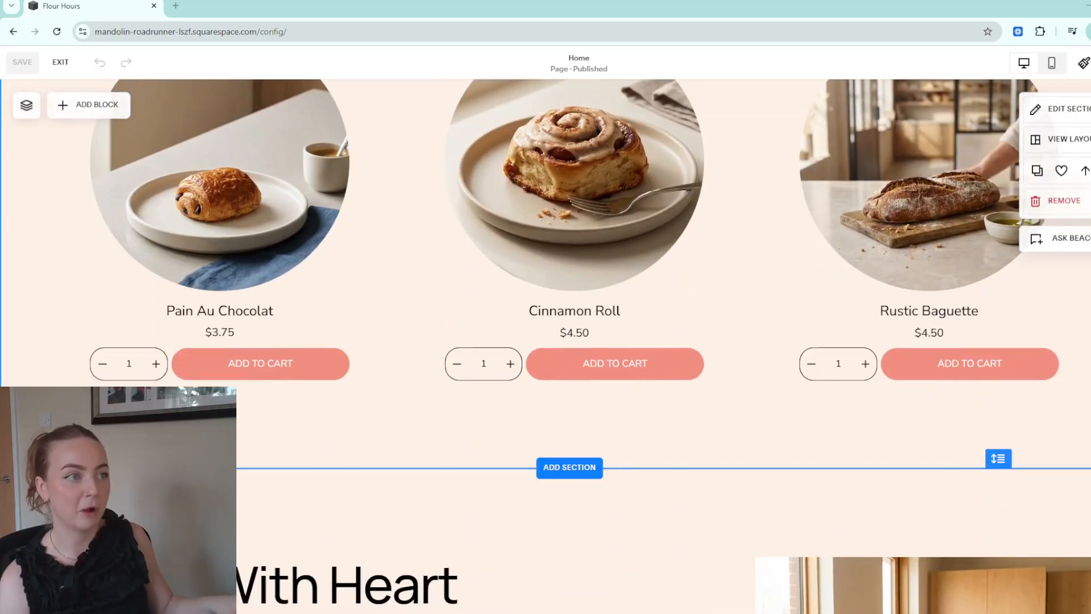
scroll(545, 346, down, 3)
scroll(545, 346, up, 15)
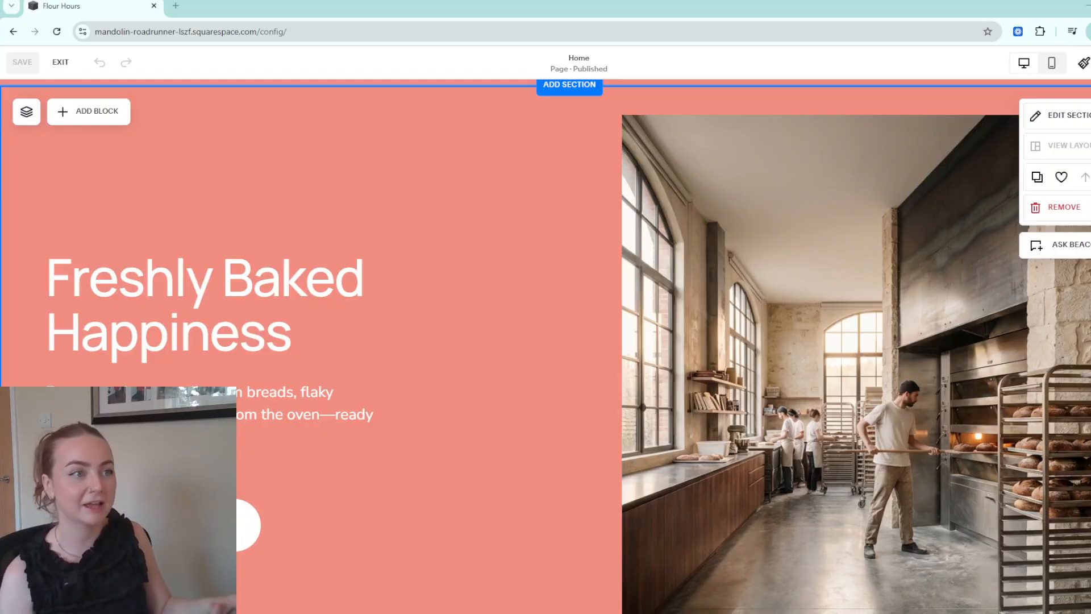
scroll(545, 346, up, 1)
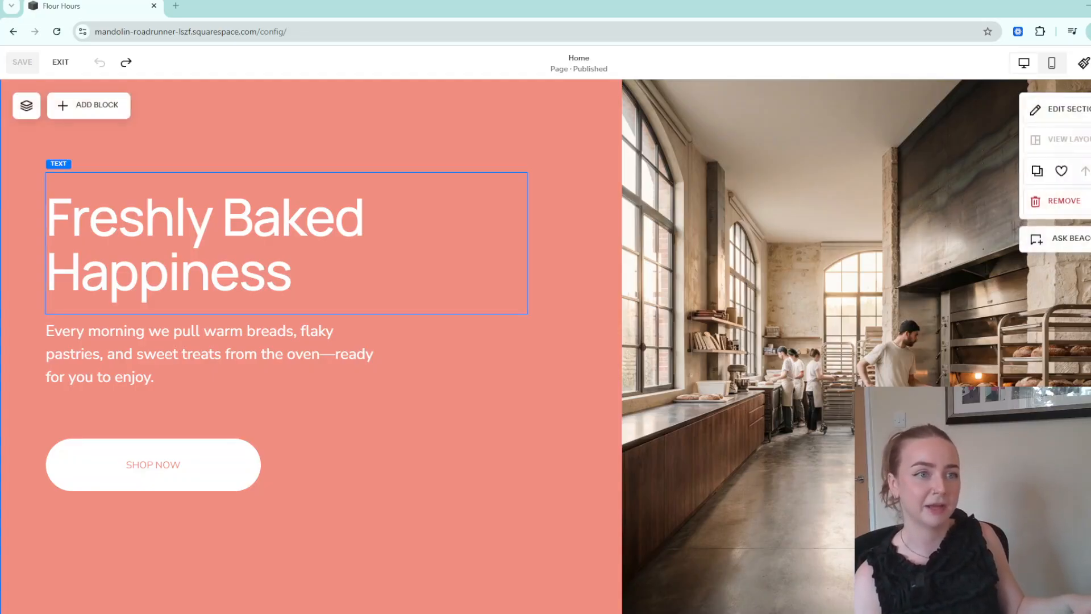
Reposition the 'Freshly Baked Happiness' heading and widen the SHOP NOW button.
drag(255, 244, 345, 245)
click(259, 463)
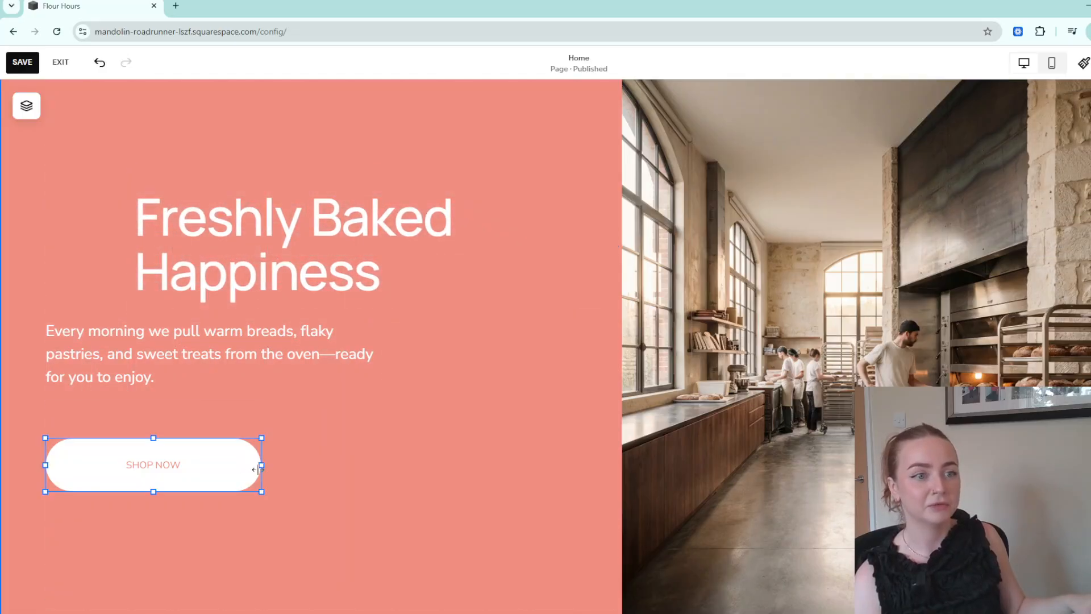
drag(263, 463, 349, 463)
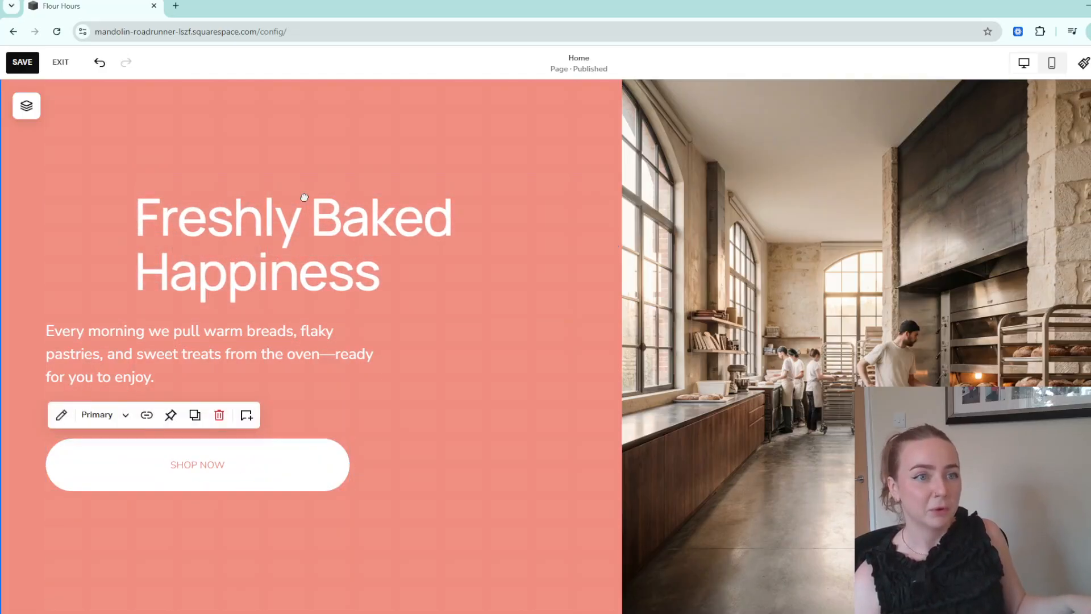
drag(321, 205, 240, 200)
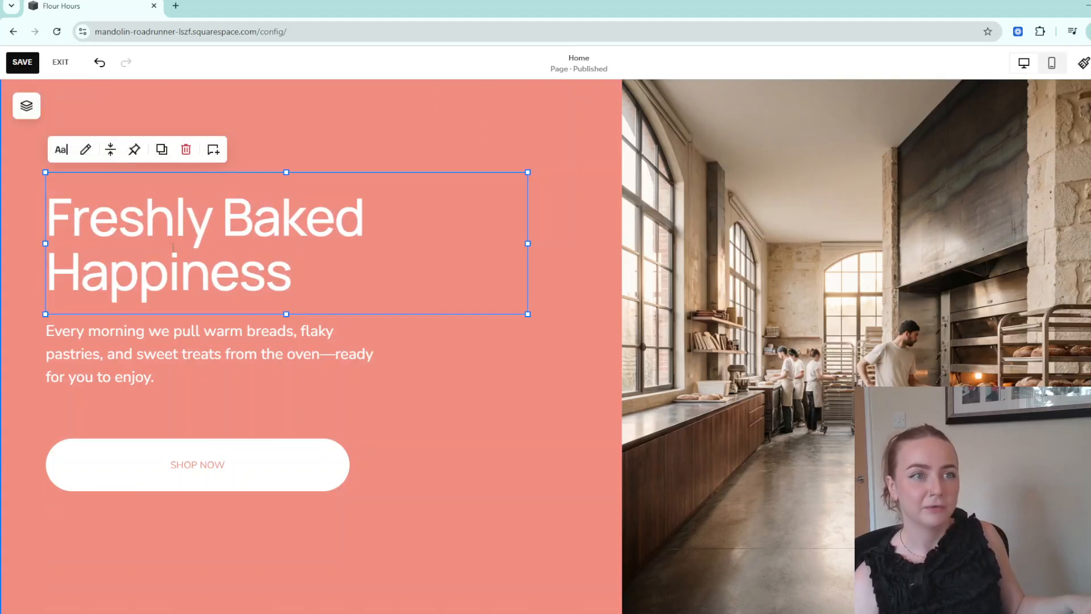
click(86, 150)
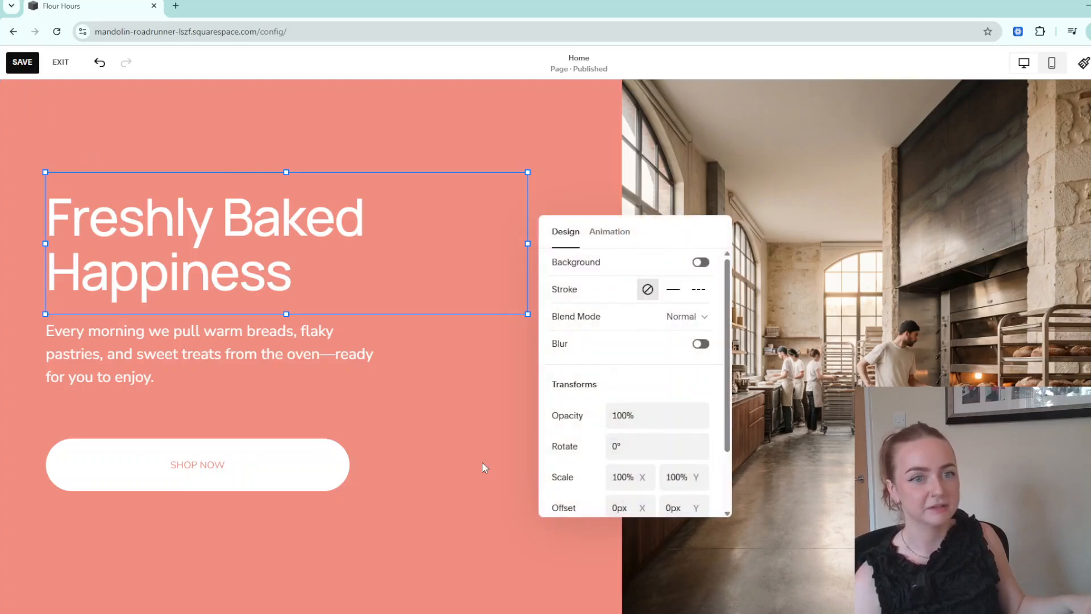
click(484, 467)
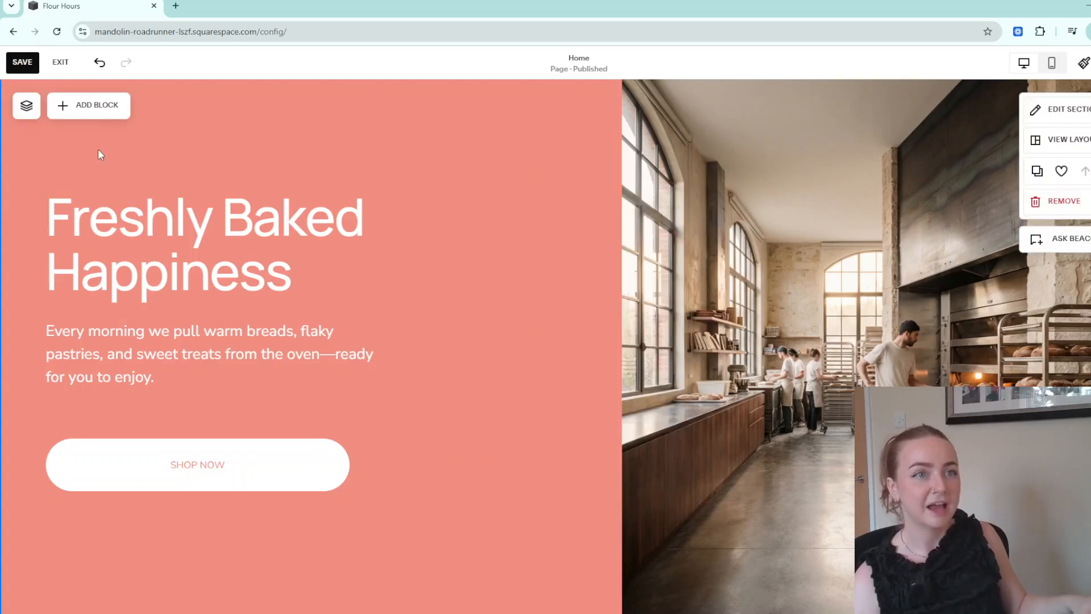
Add a LEARN MORE button block below SHOP NOW in the hero.
click(73, 117)
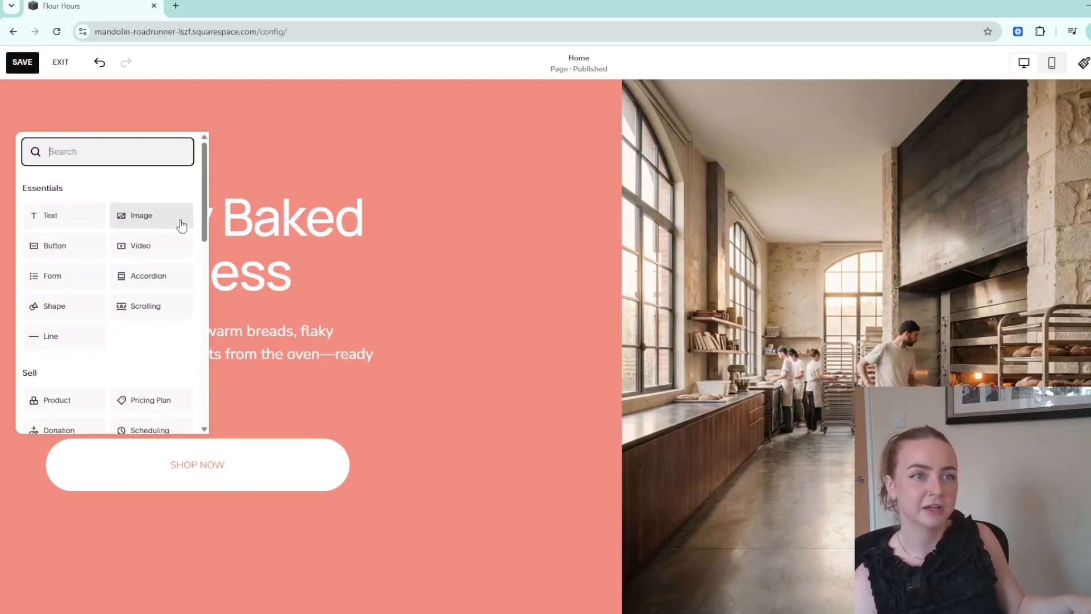
click(79, 246)
drag(189, 157, 375, 540)
click(506, 375)
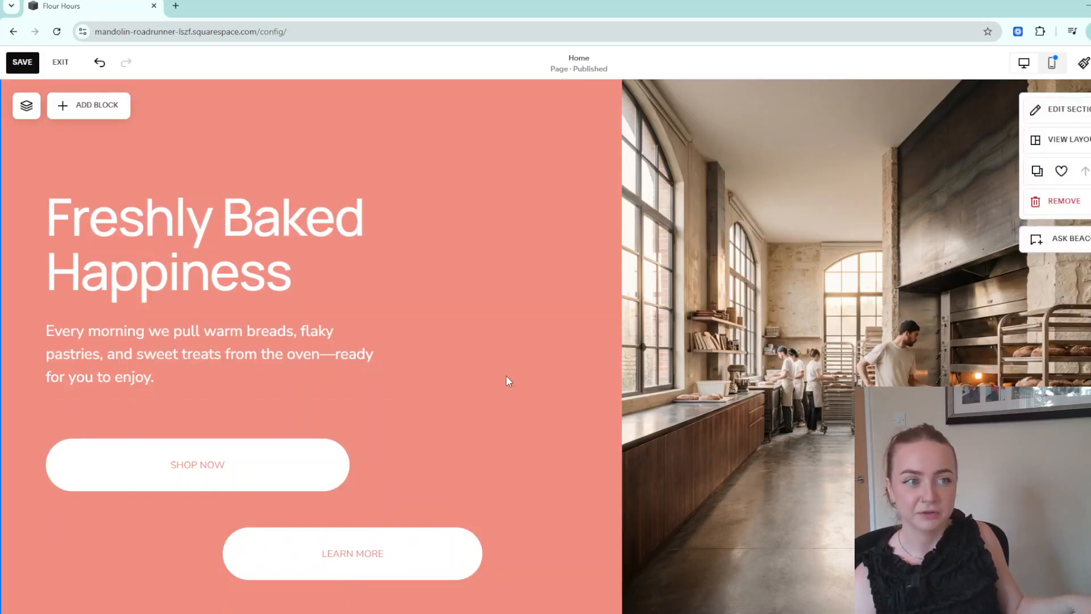
scroll(506, 378, down, 4)
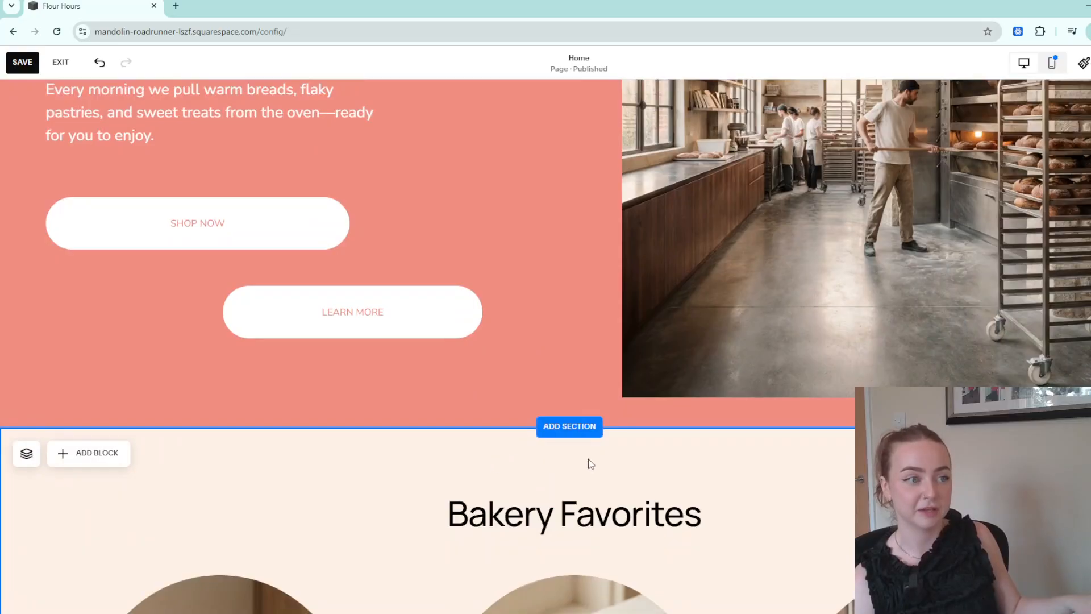
Browse the Add Section designs for a new hero layout.
click(585, 433)
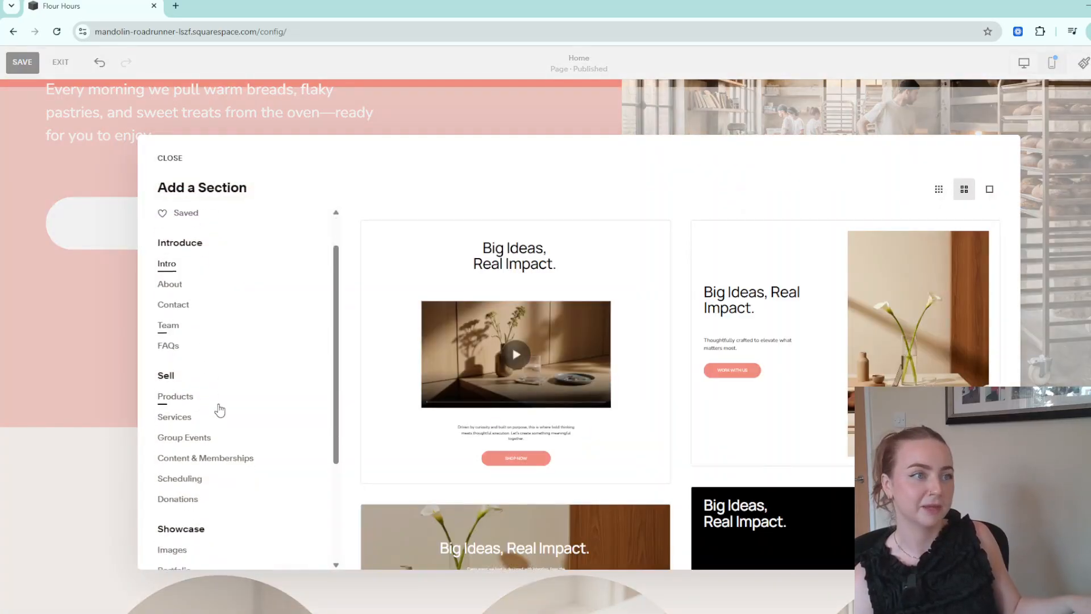
scroll(219, 409, down, 3)
click(234, 415)
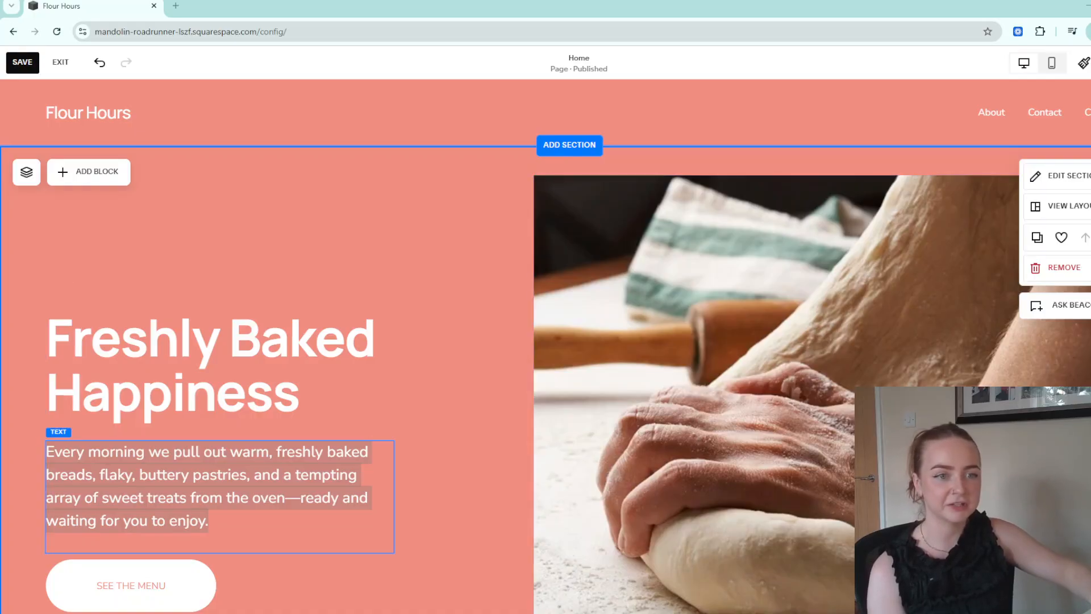
scroll(545, 341, down, 4)
scroll(545, 341, down, 18)
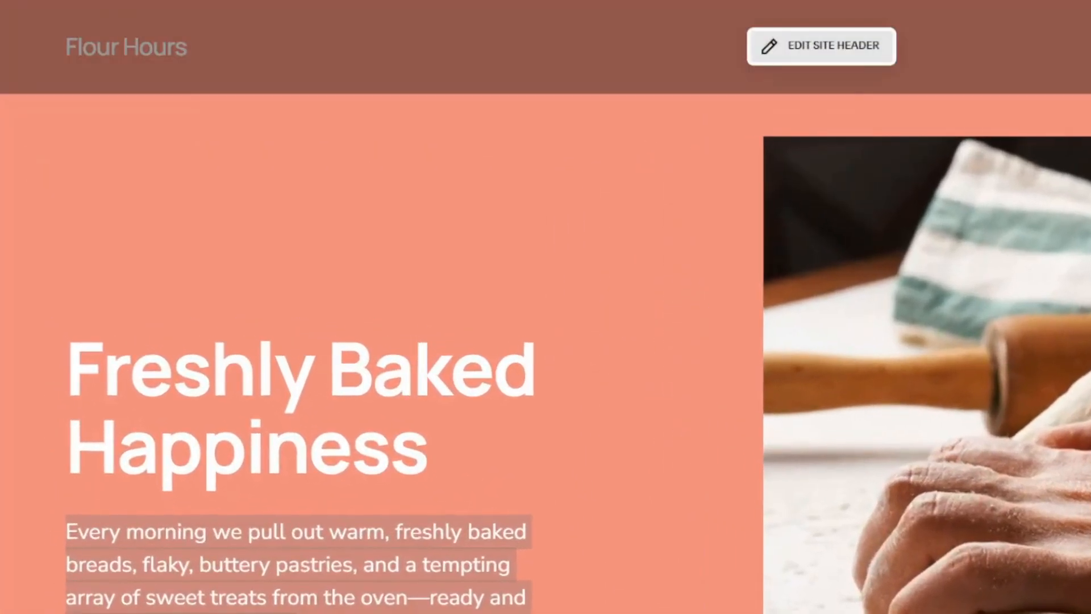
Add the Coffee Shop.jpg logo to the site header's title and logo settings.
click(847, 48)
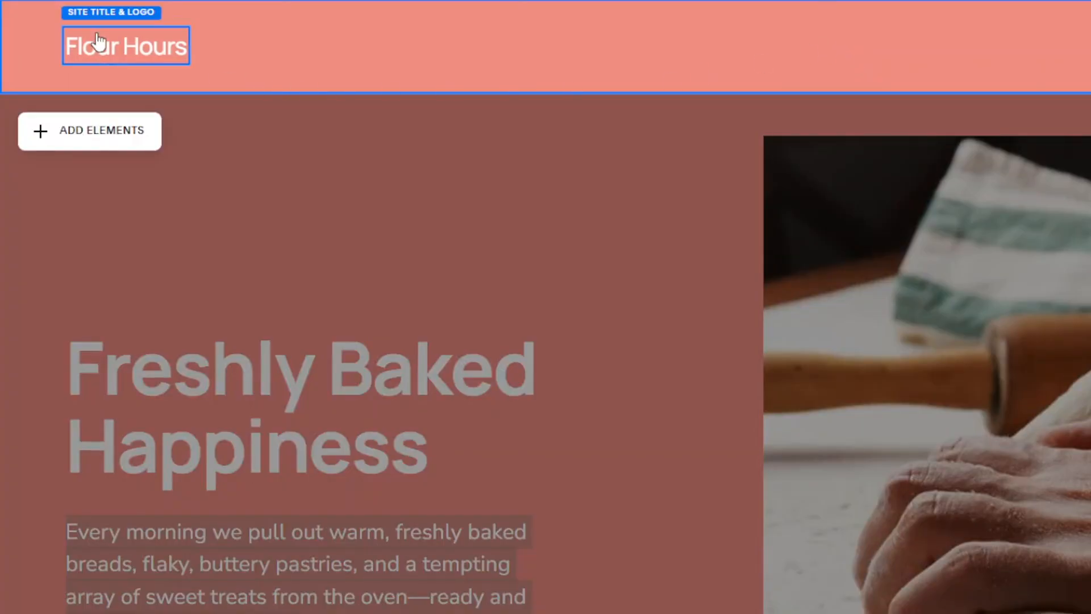
click(142, 45)
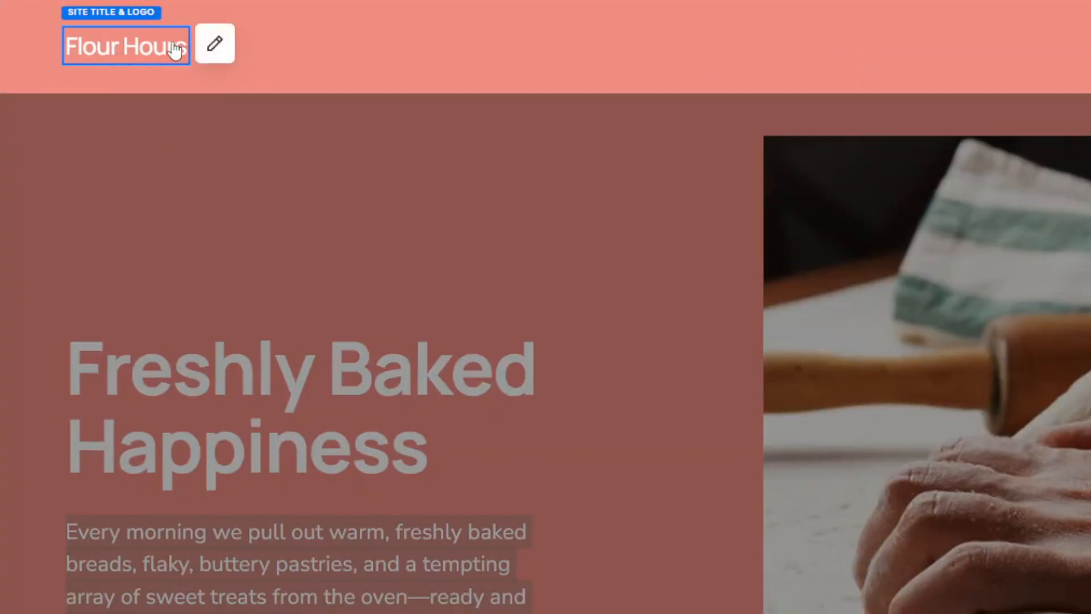
click(216, 46)
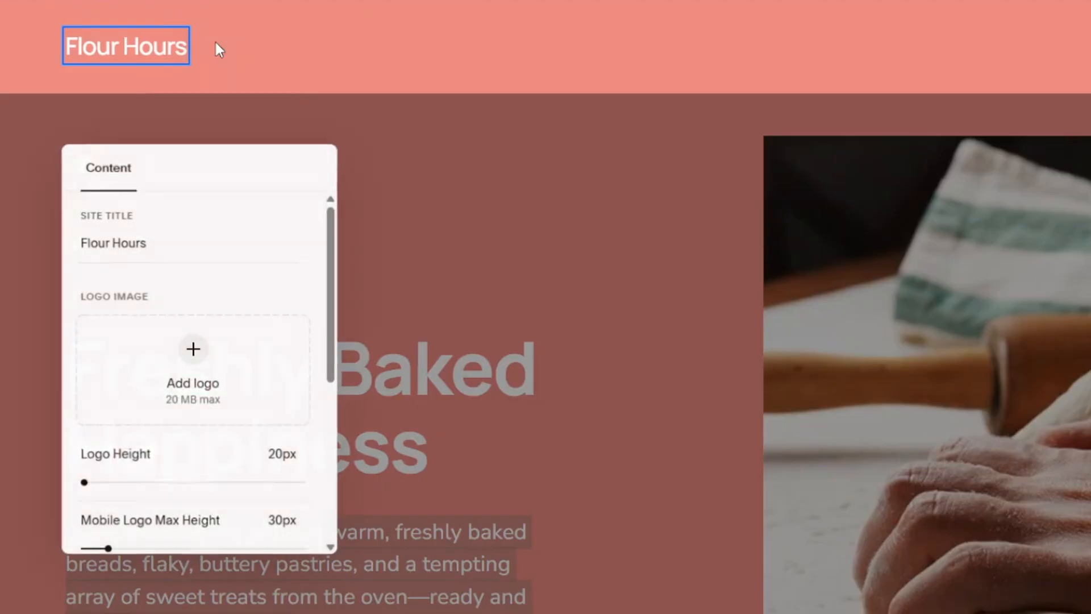
click(195, 358)
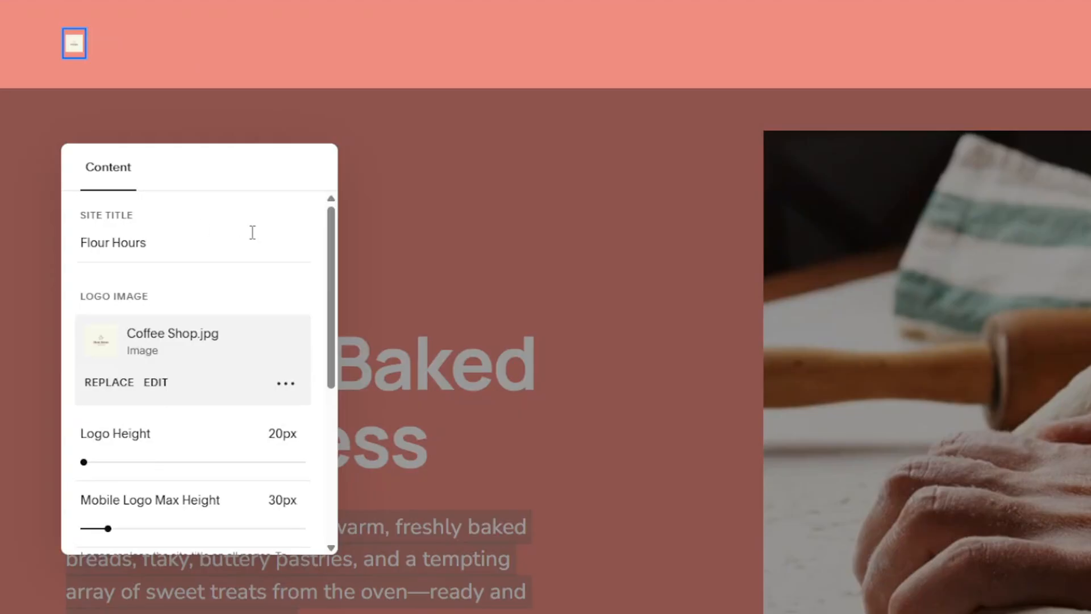
Enlarge the logo height to about 150px and open the logo in the image editor.
drag(84, 462, 137, 462)
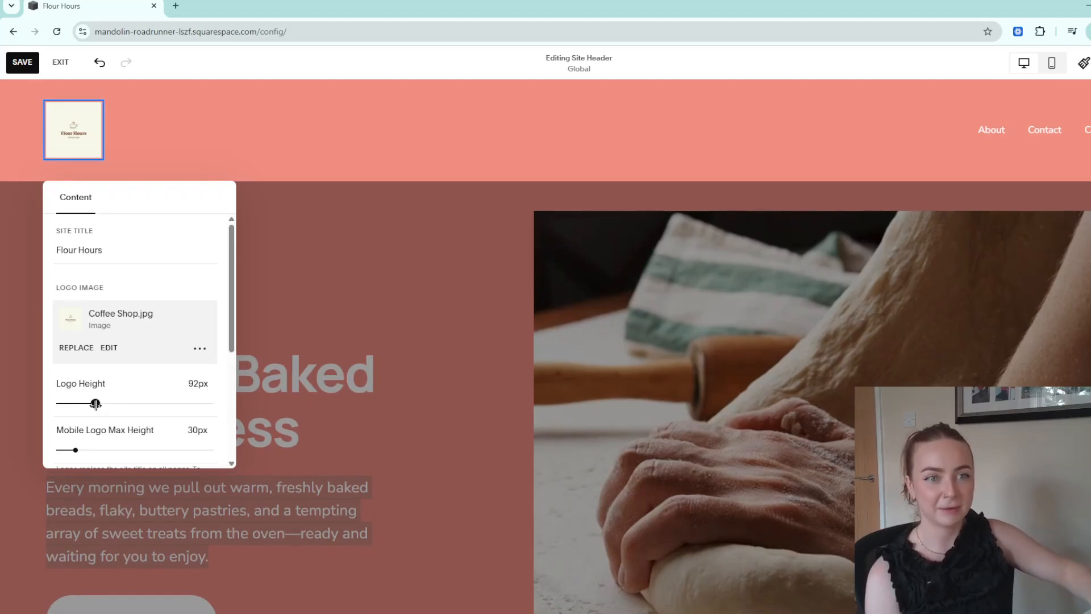
drag(95, 404, 124, 403)
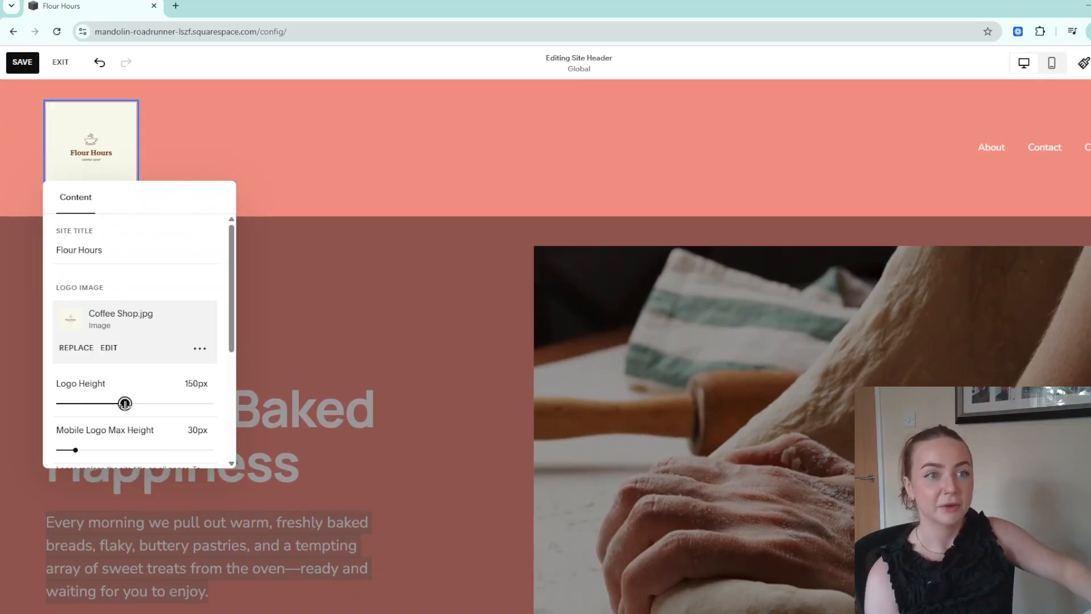
click(107, 348)
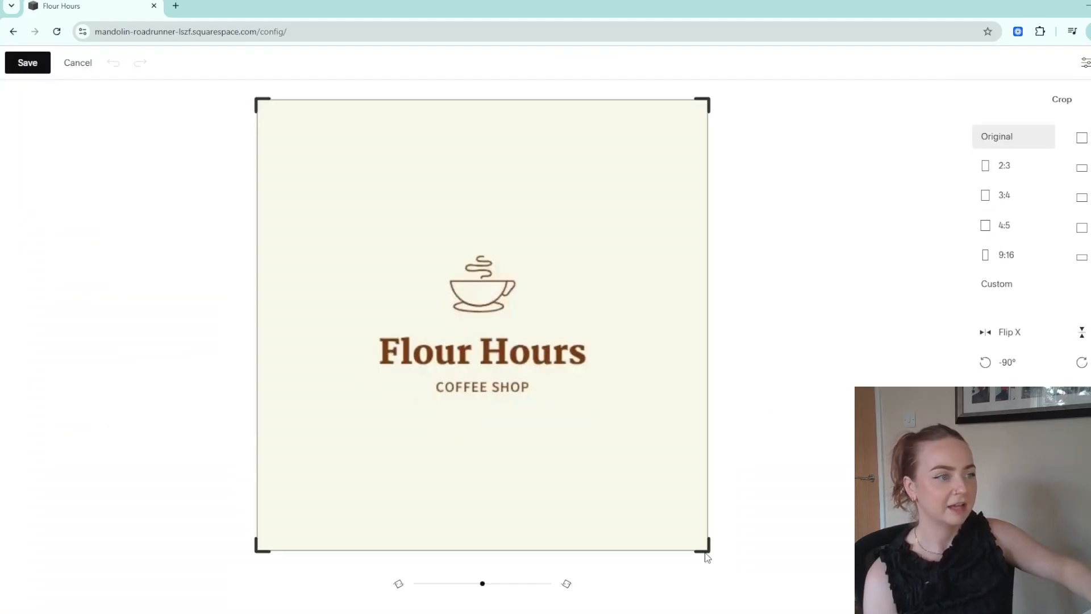
Crop the logo to a 1:1 square, save it, and set the logo height to 82px.
click(1082, 138)
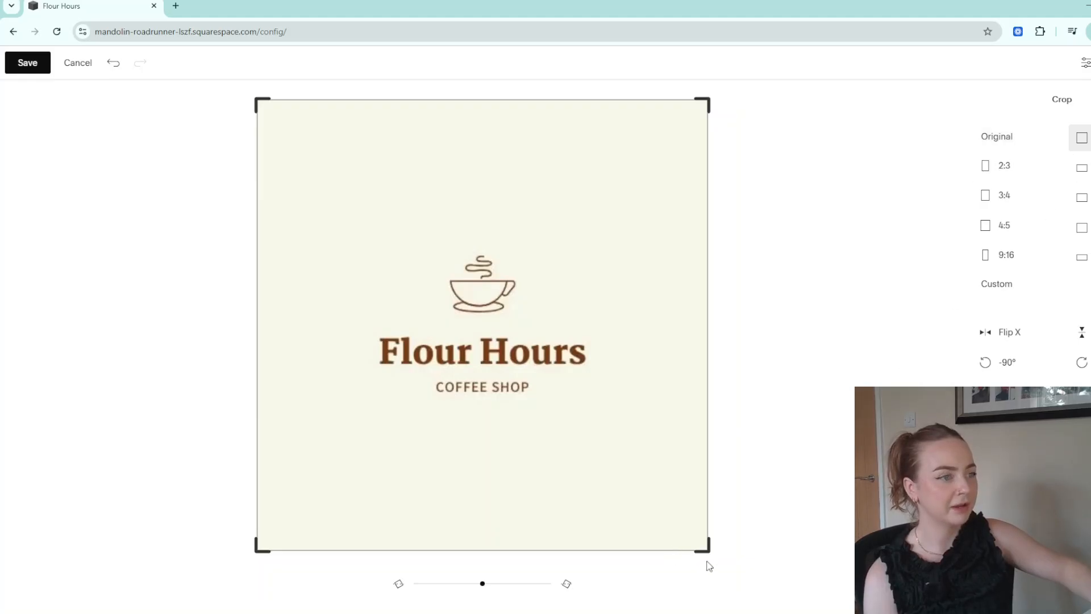
drag(708, 563, 581, 421)
drag(429, 283, 469, 330)
click(24, 66)
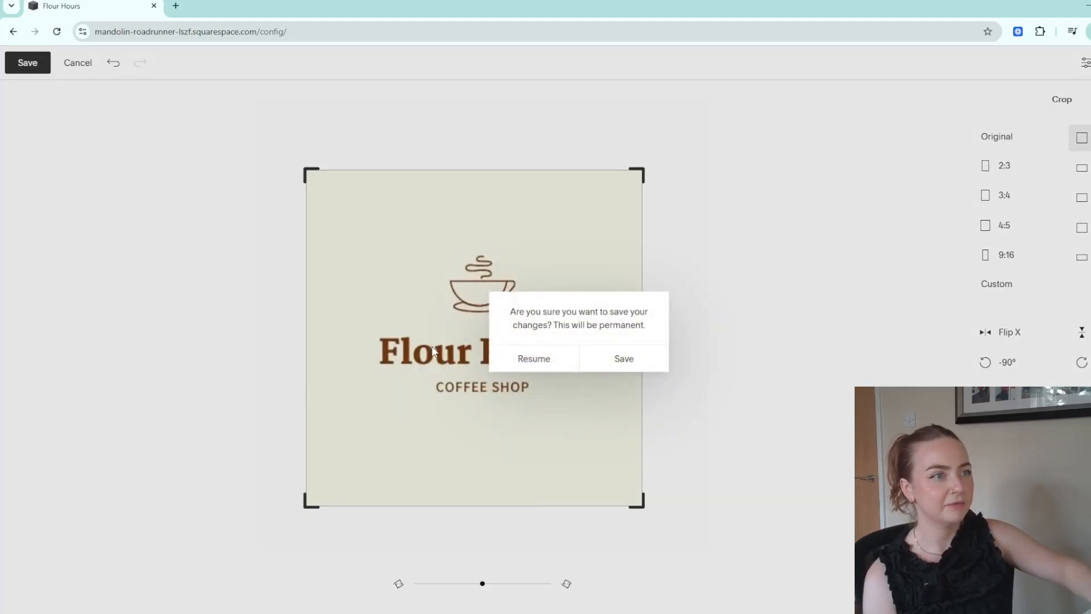
click(655, 360)
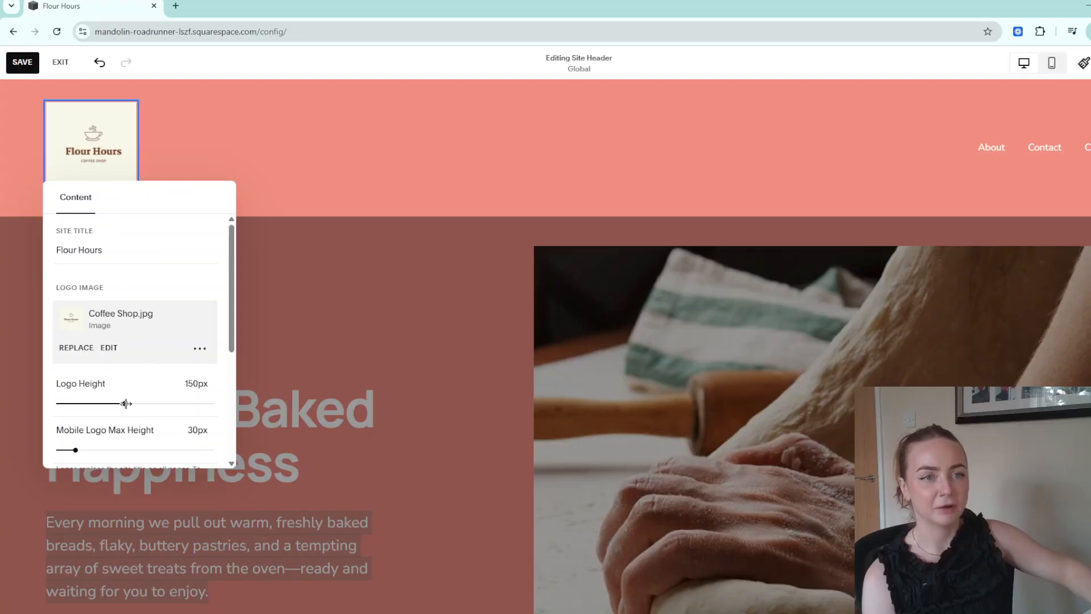
drag(124, 403, 90, 403)
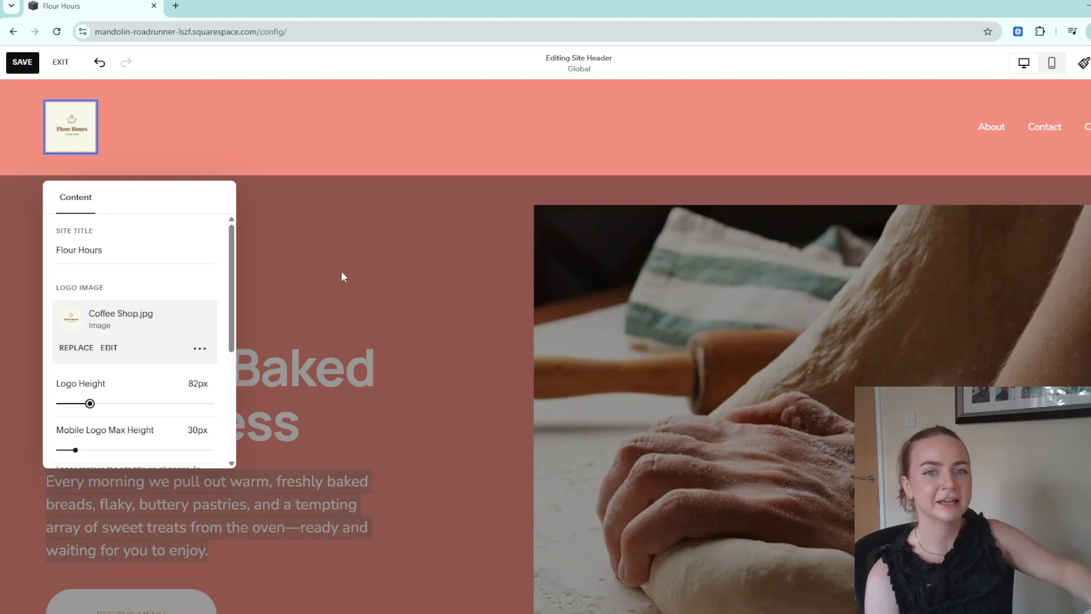
click(381, 281)
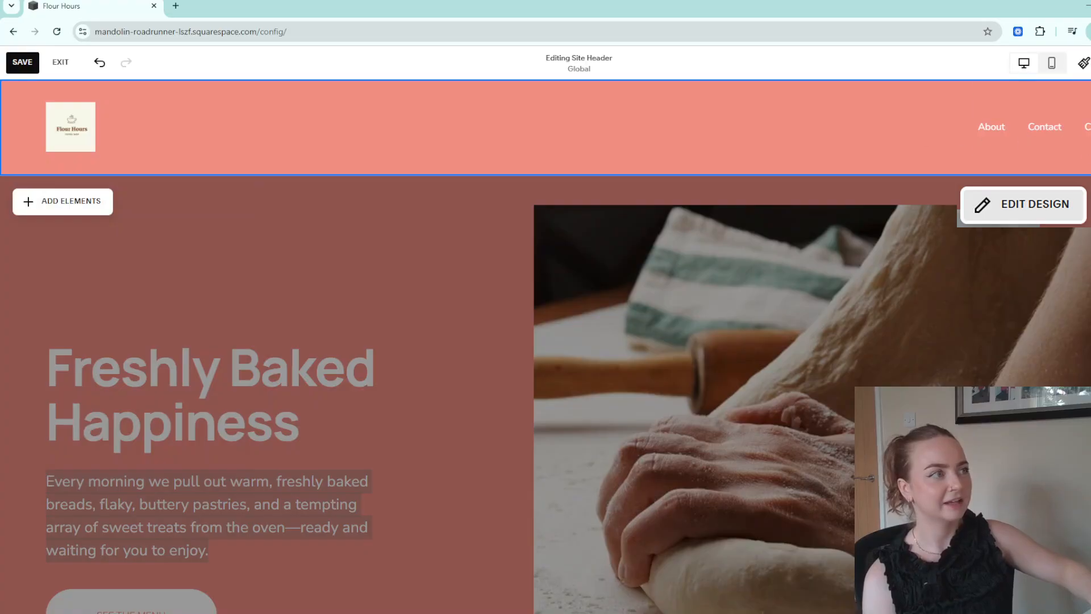
Try several header layouts, keep logo left with links right, and show the navigation links.
click(1036, 203)
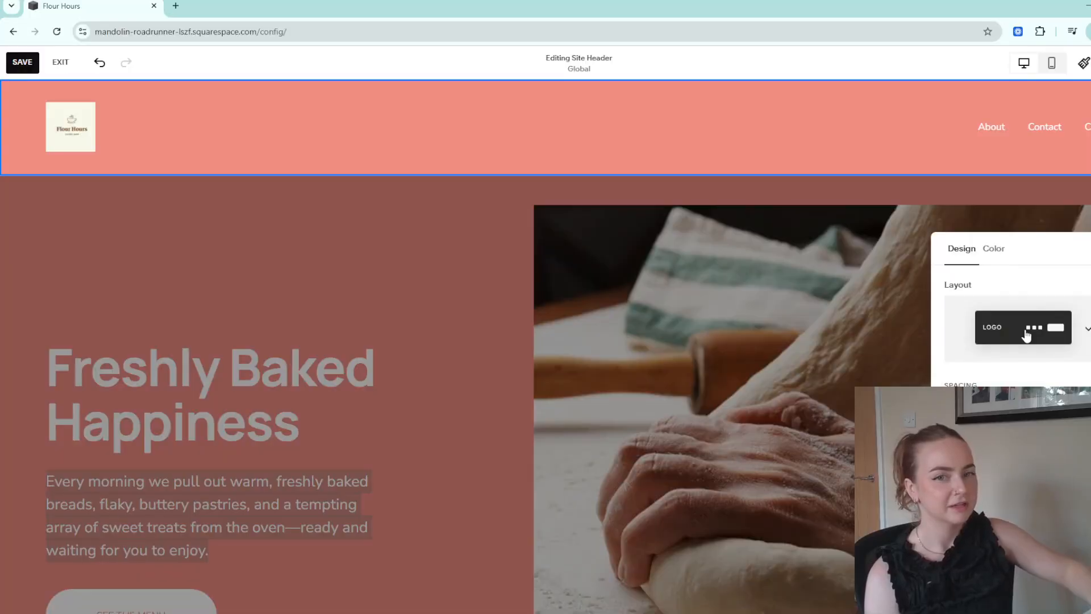
click(1054, 182)
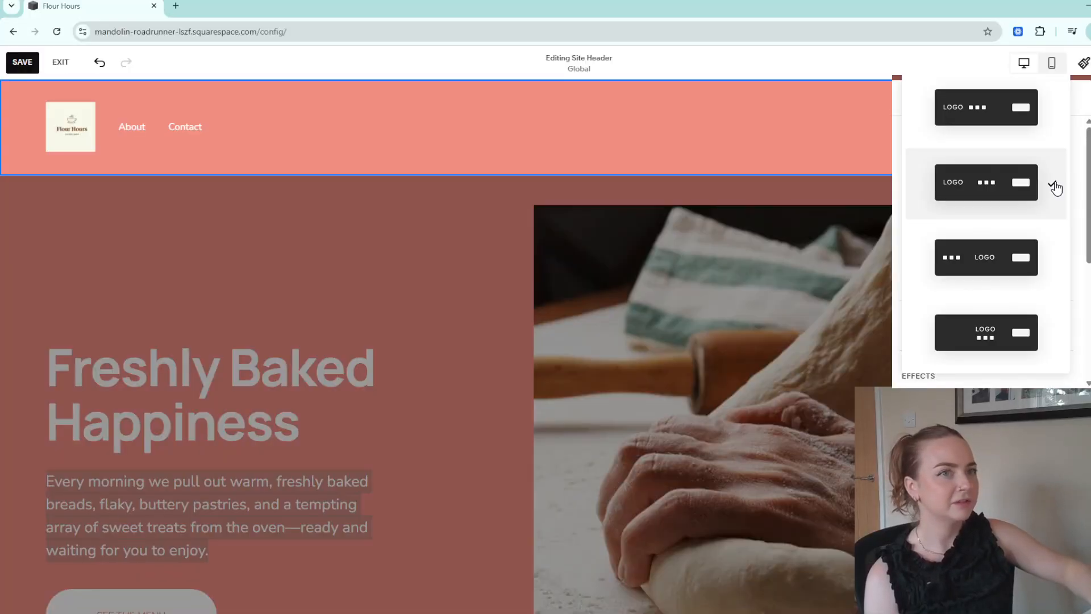
click(1026, 35)
click(1025, 174)
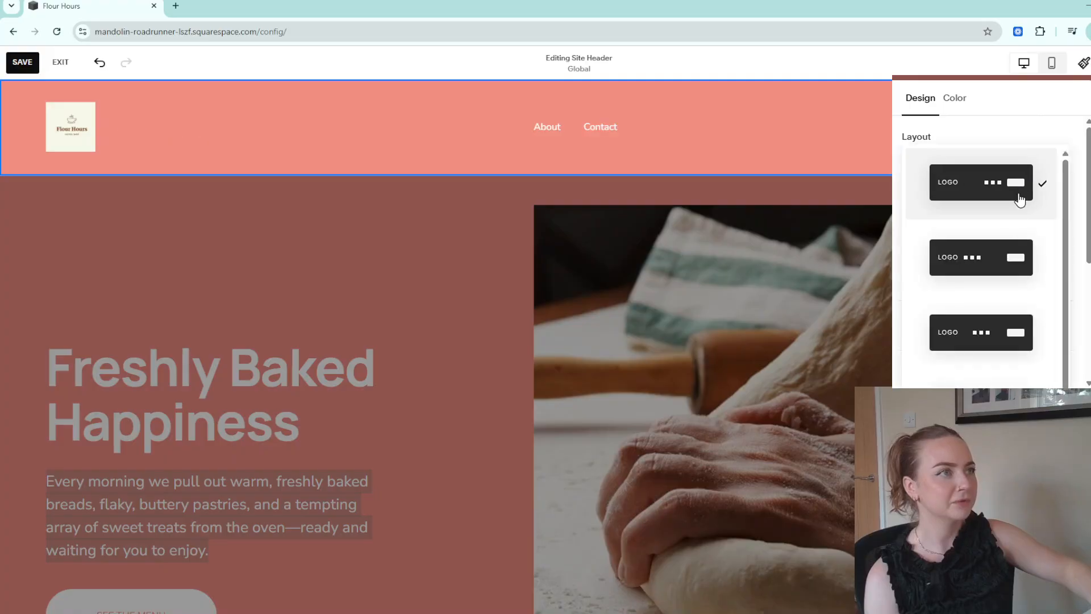
click(1008, 258)
click(1030, 199)
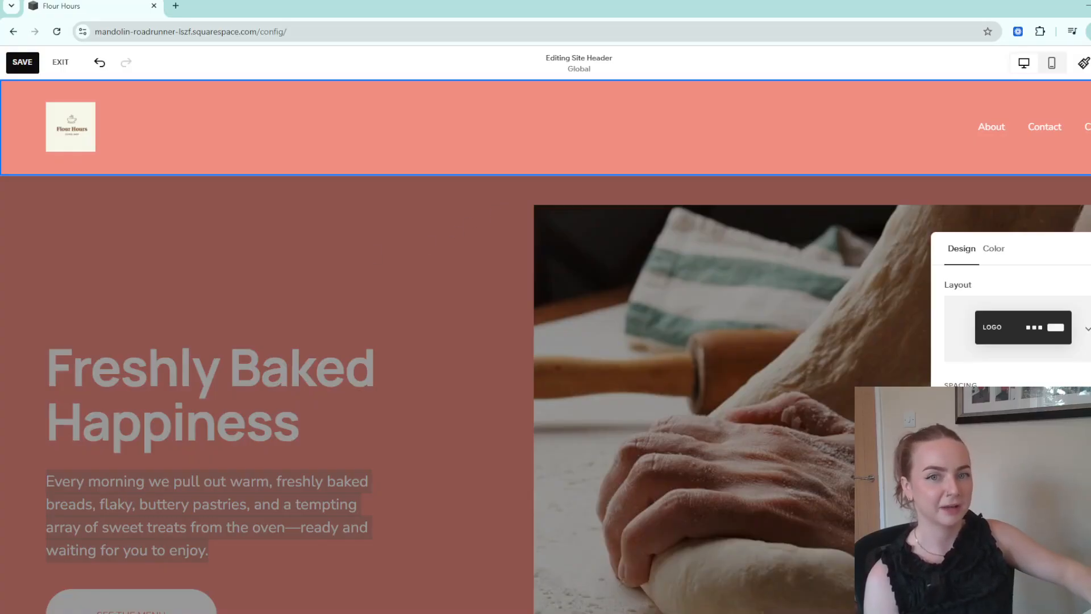
click(1006, 126)
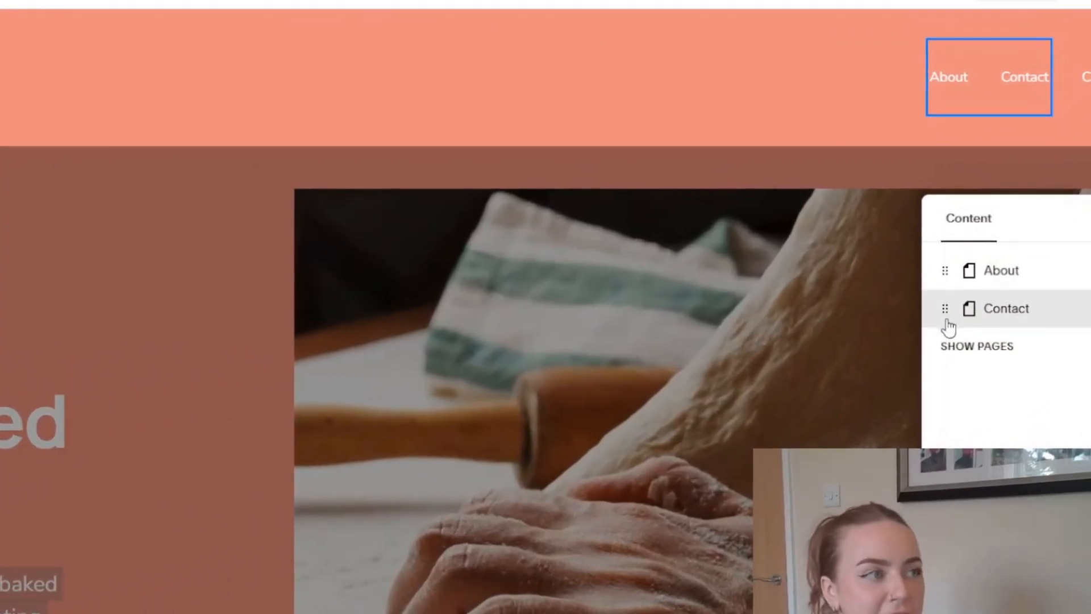
Try moving Contact above About, then save the header changes when exiting.
mouse_move(947, 316)
mouse_down()
mouse_move(945, 263)
mouse_move(939, 309)
mouse_up()
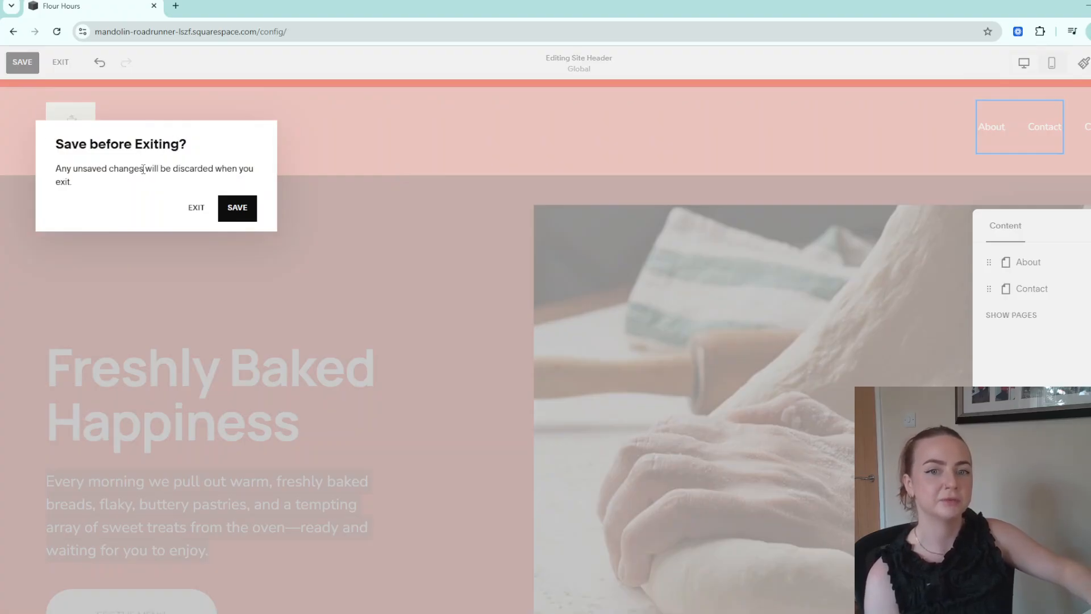
click(238, 209)
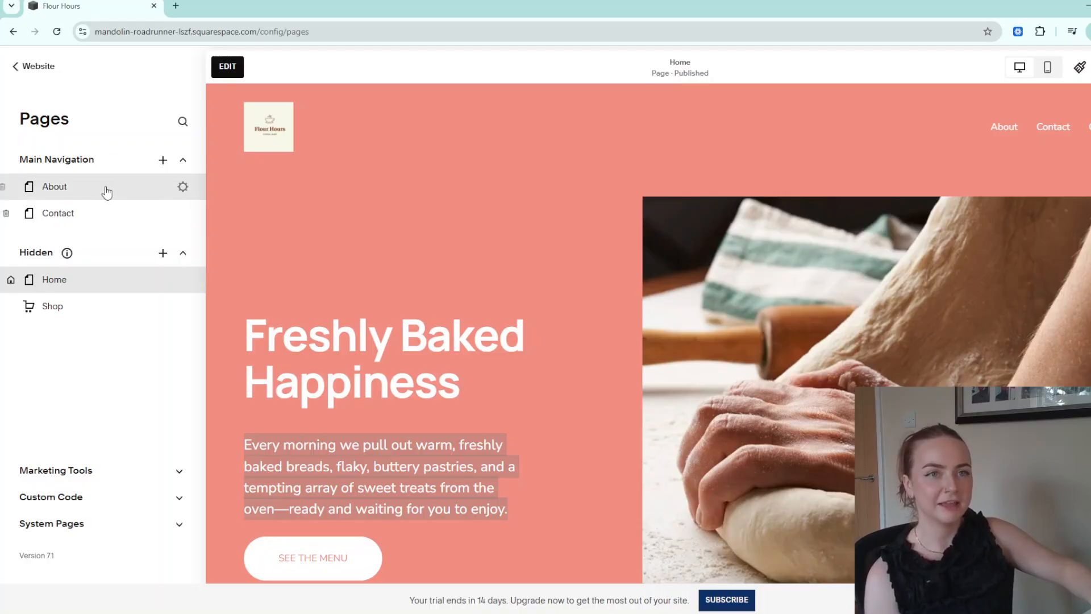
Arrange Main Navigation as Home, About and Contact, then open the About page's settings.
mouse_move(110, 190)
mouse_down()
mouse_move(112, 219)
mouse_move(112, 193)
mouse_up()
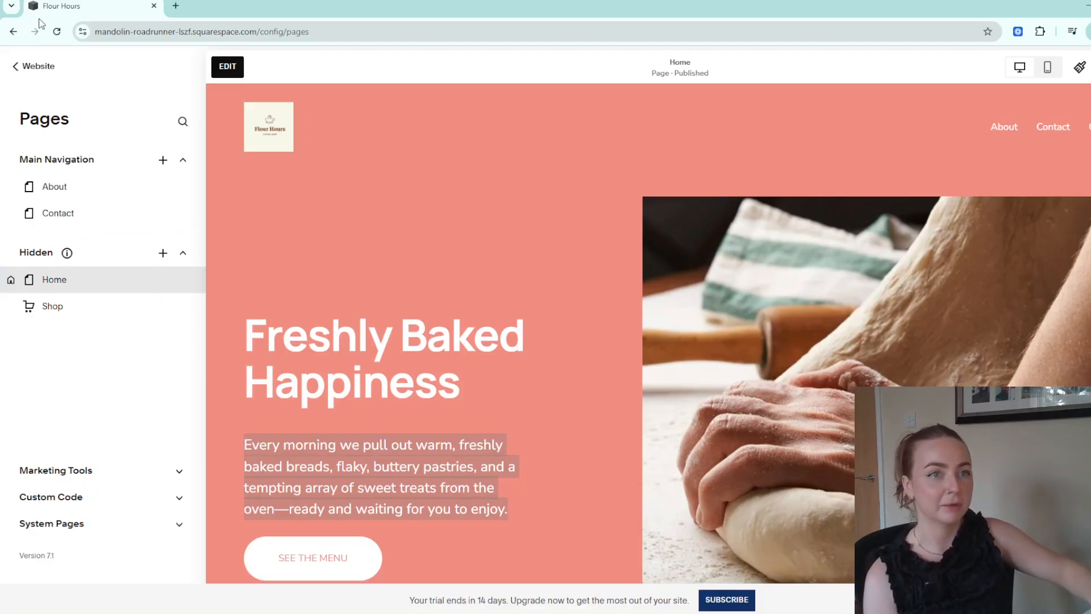
drag(89, 219, 94, 324)
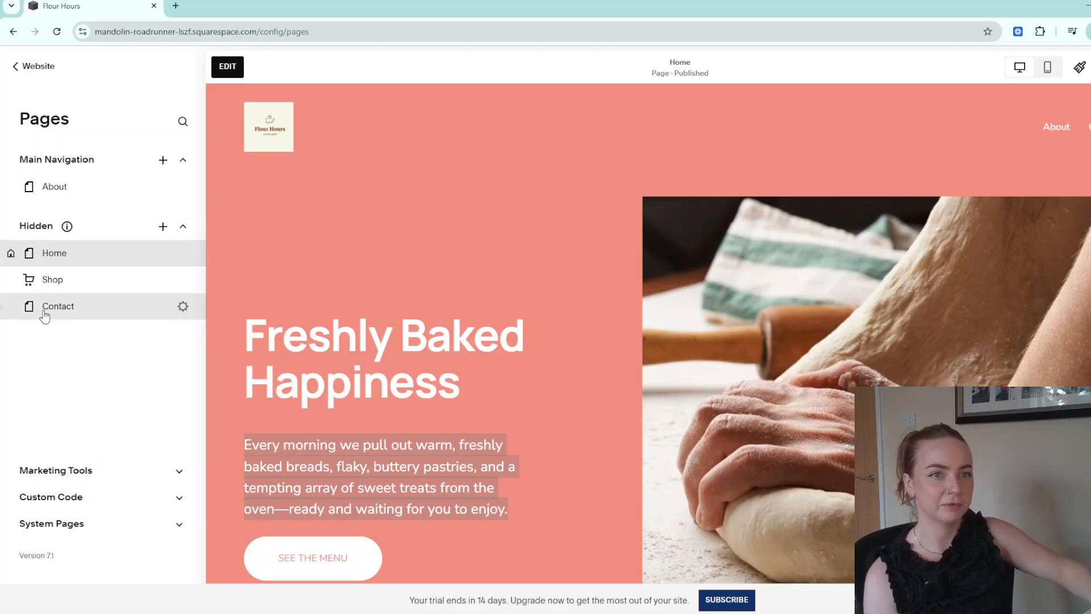
drag(63, 311, 62, 215)
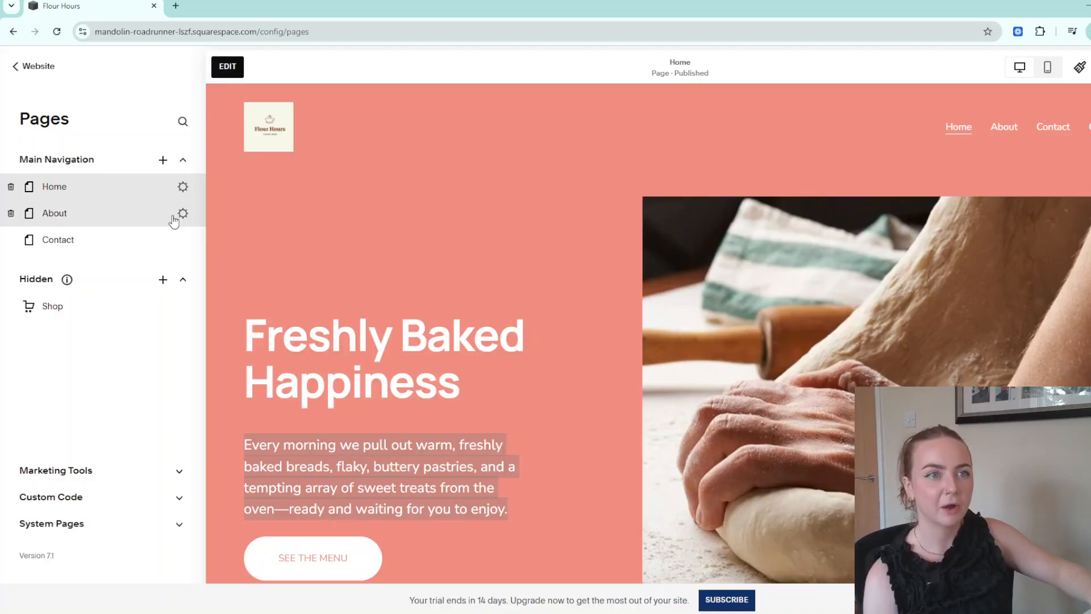
click(182, 213)
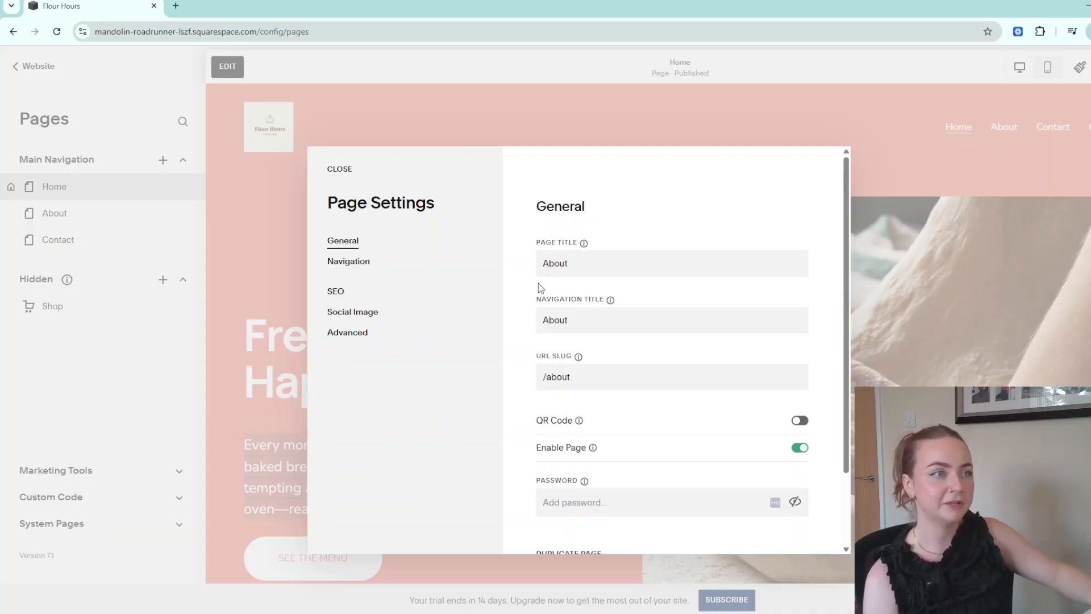
Inspect the About page's URL slug and password fields, then view its SEO settings.
double_click(555, 377)
click(583, 379)
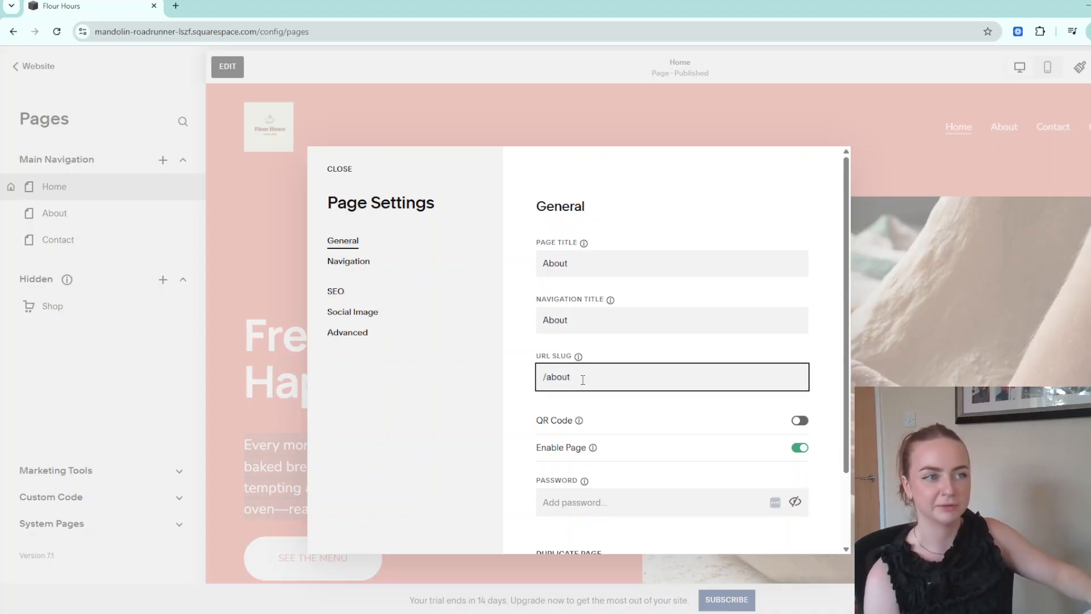
scroll(581, 382, down, 2)
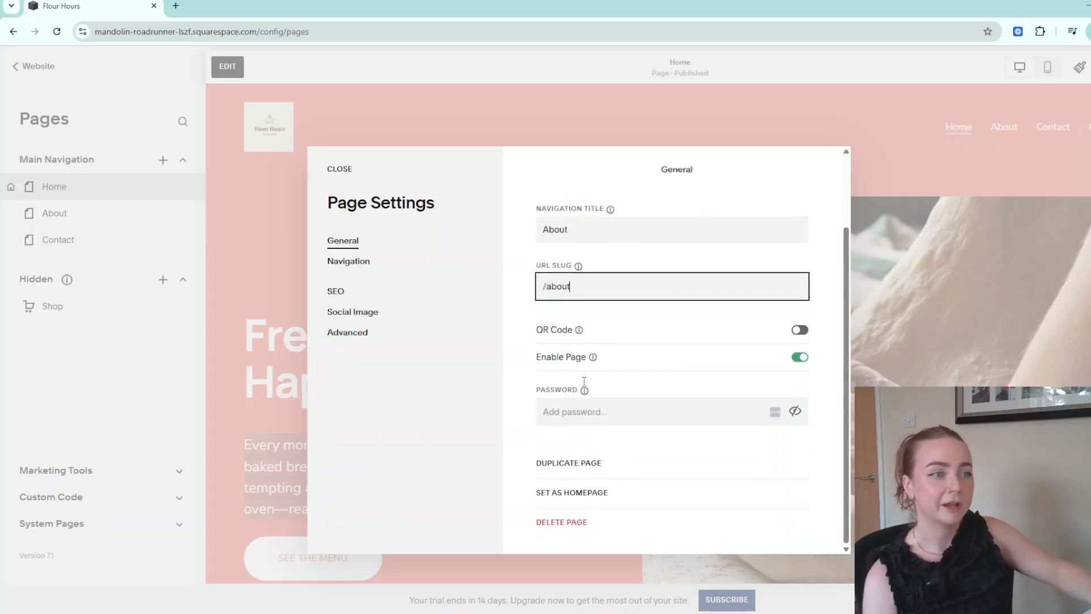
click(564, 413)
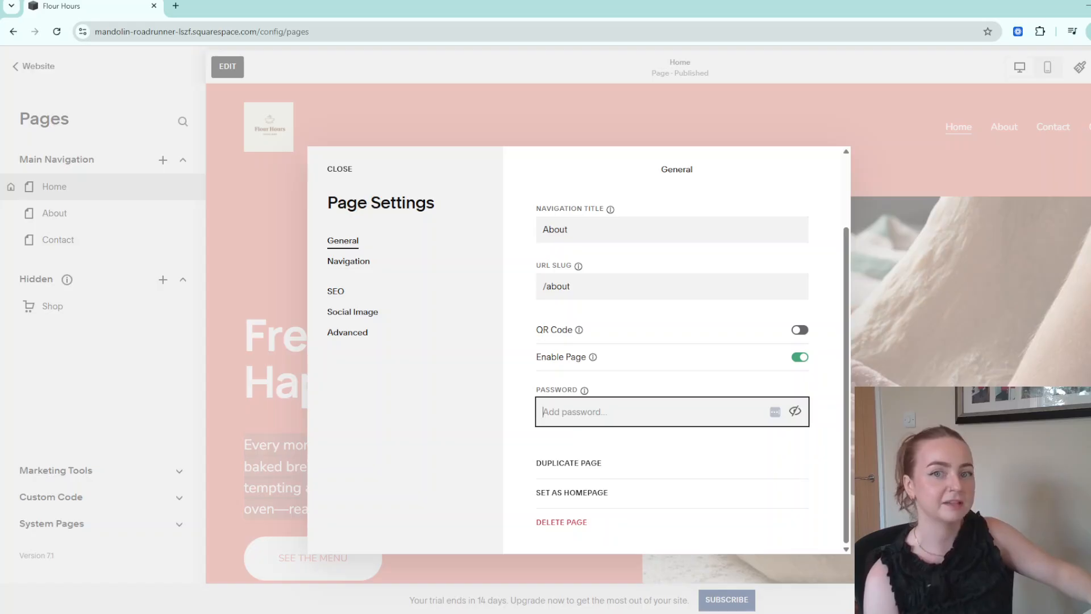
click(335, 292)
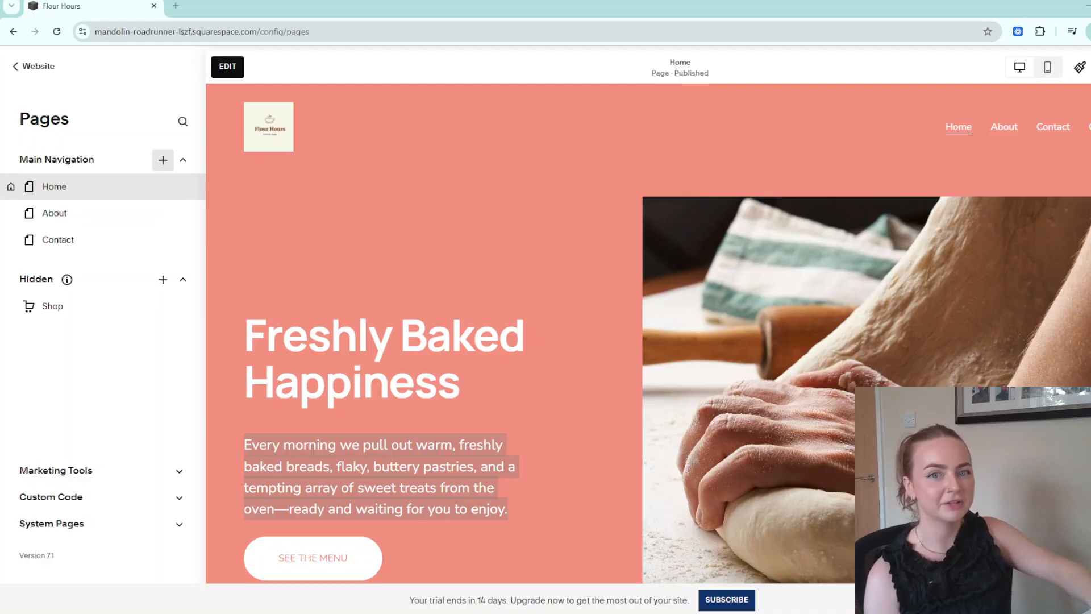
Add a blank standard page to Main Navigation and name it 'Menu'.
click(163, 160)
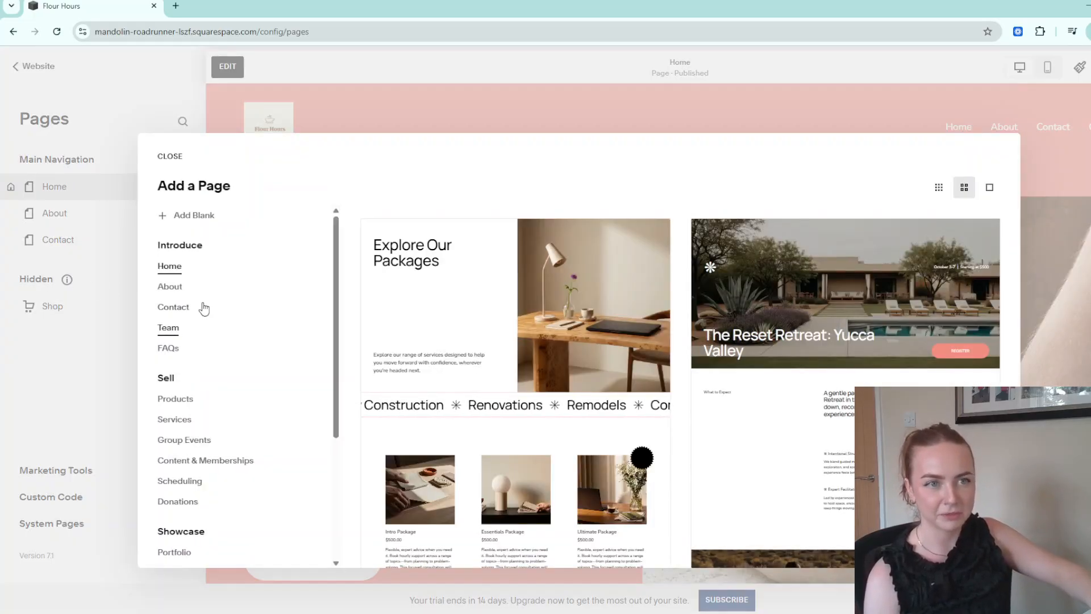
scroll(214, 373, down, 3)
scroll(198, 404, up, 2)
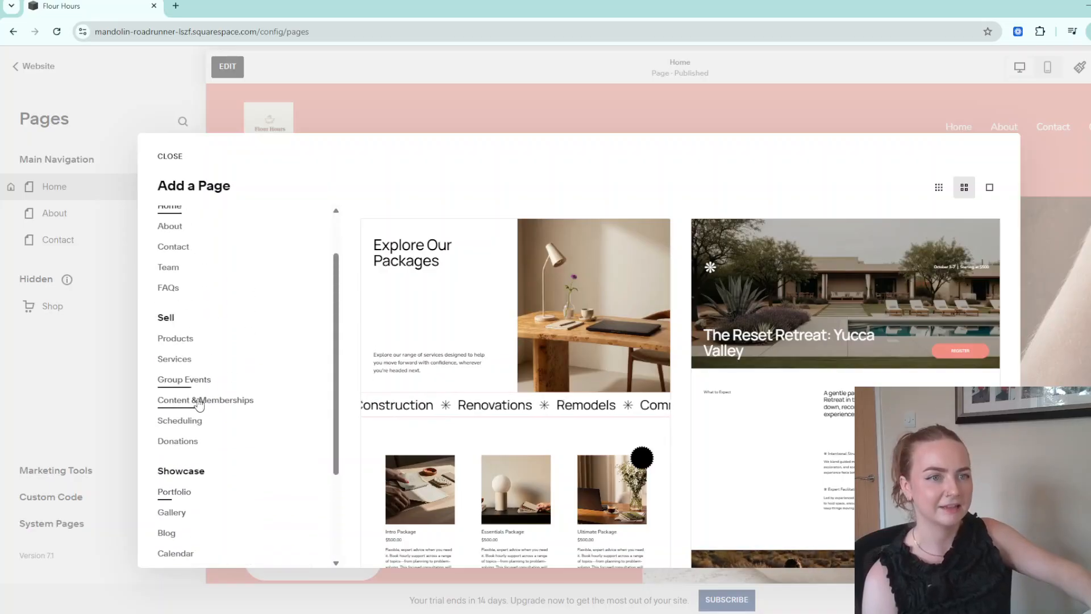
click(192, 338)
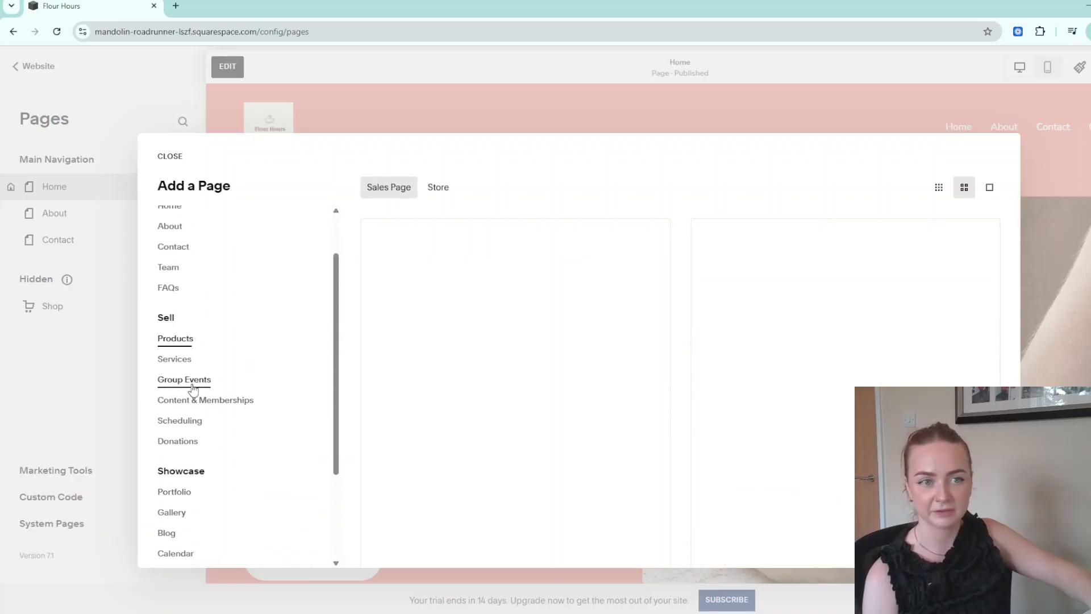
click(193, 386)
scroll(195, 365, up, 2)
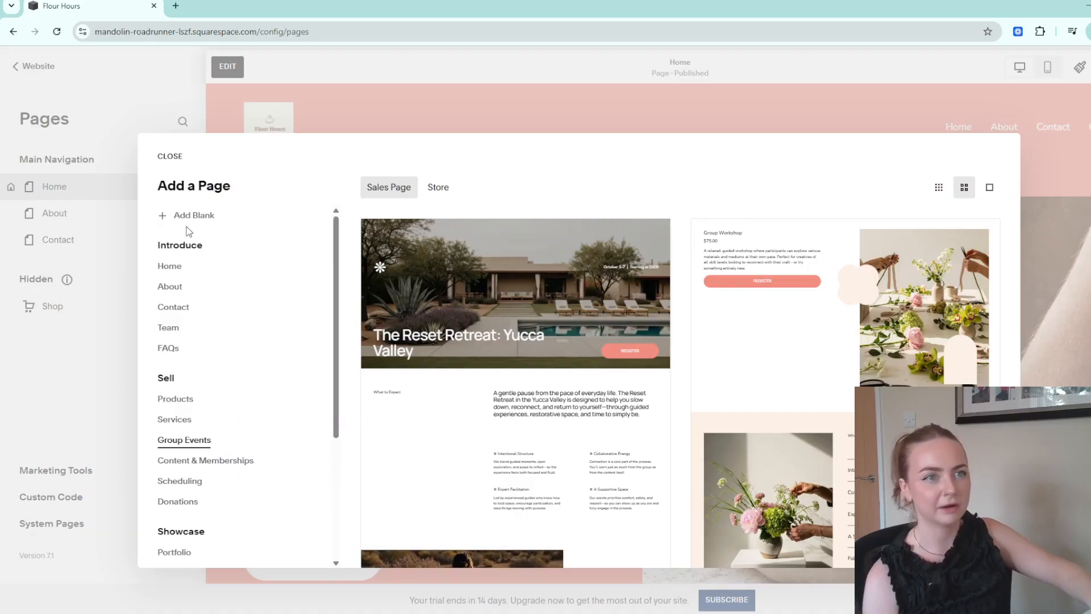
click(192, 216)
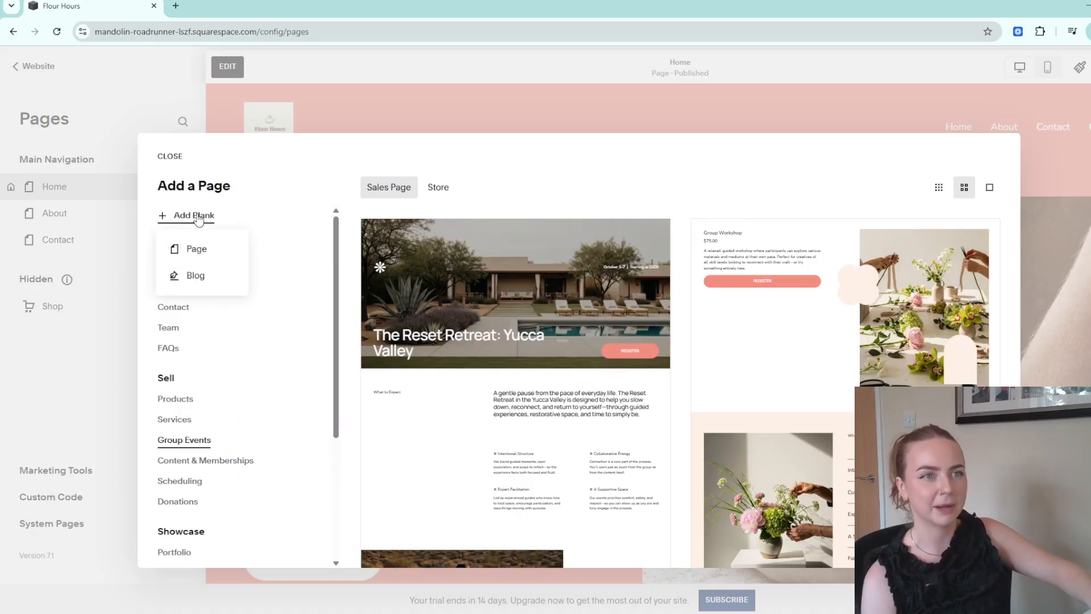
click(203, 250)
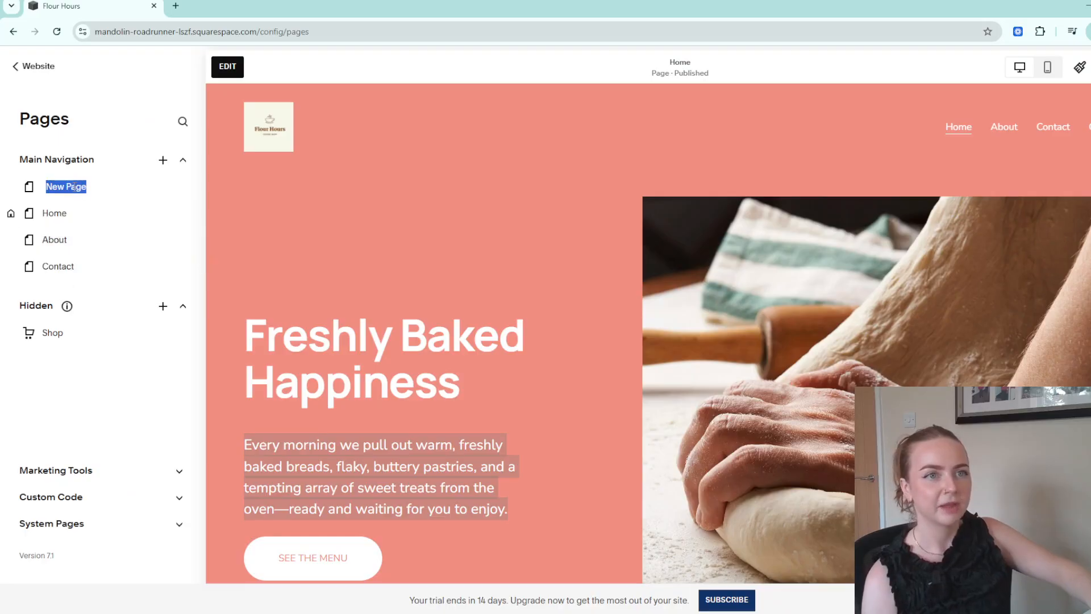
text(Menu)
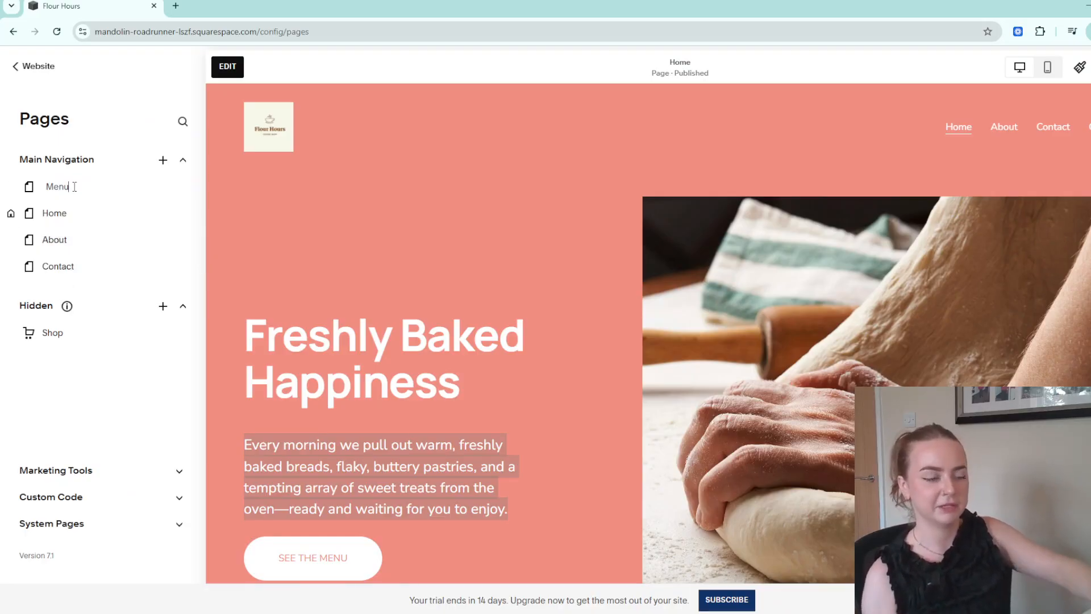
key(Return)
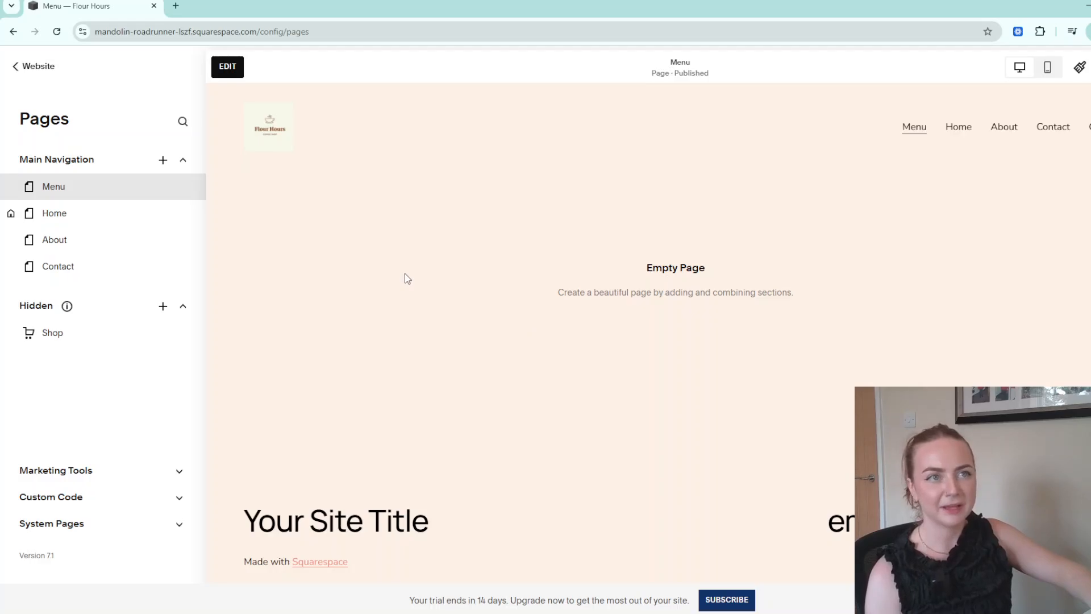
Insert the Our Menu section template listing sandwiches and pasta on the Menu page.
click(225, 69)
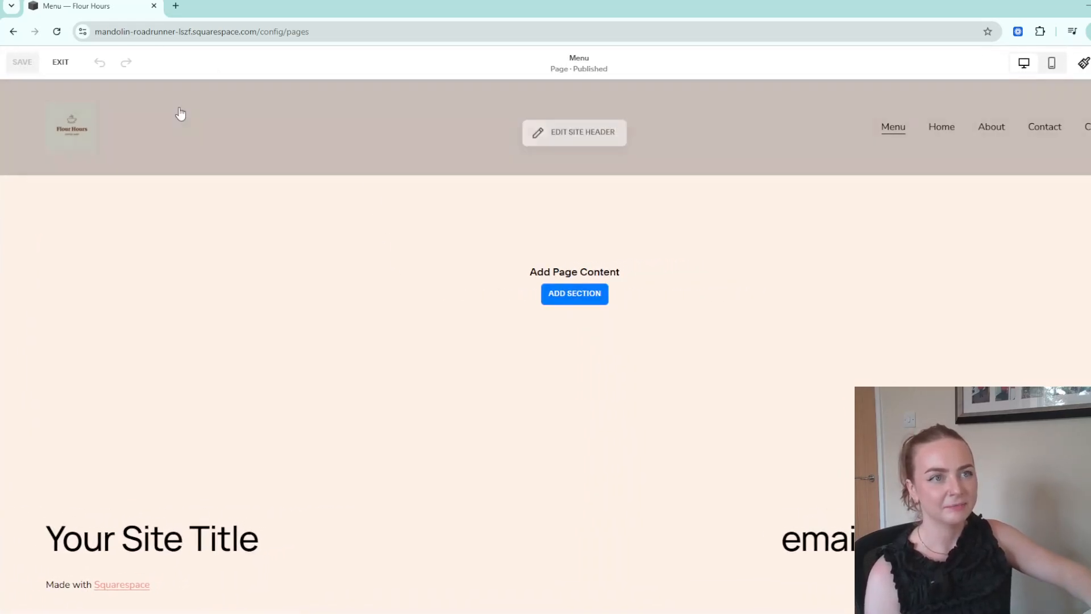
click(591, 298)
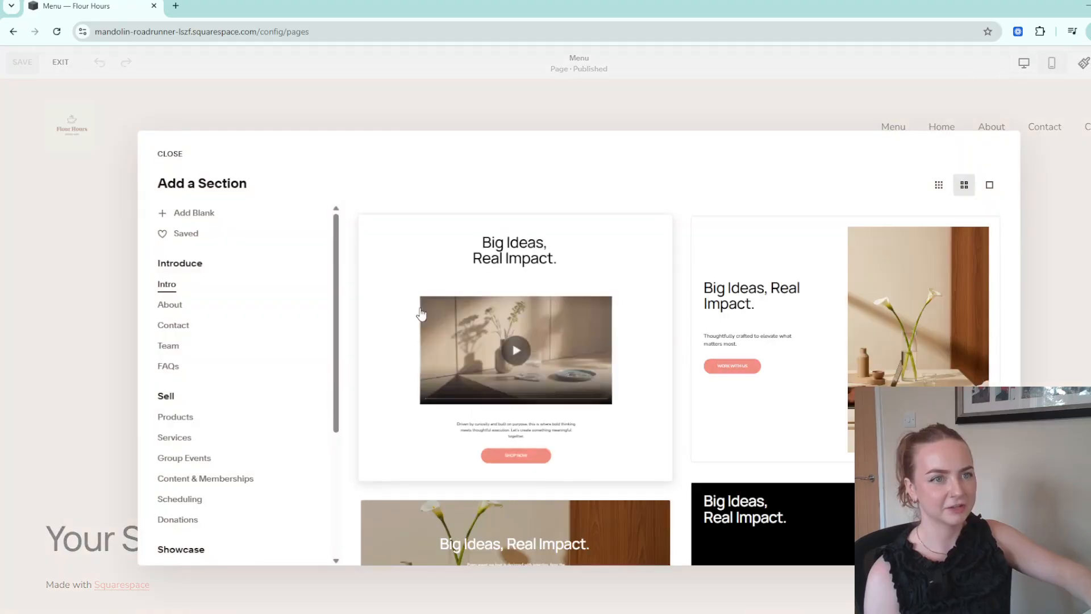
scroll(236, 401, down, 4)
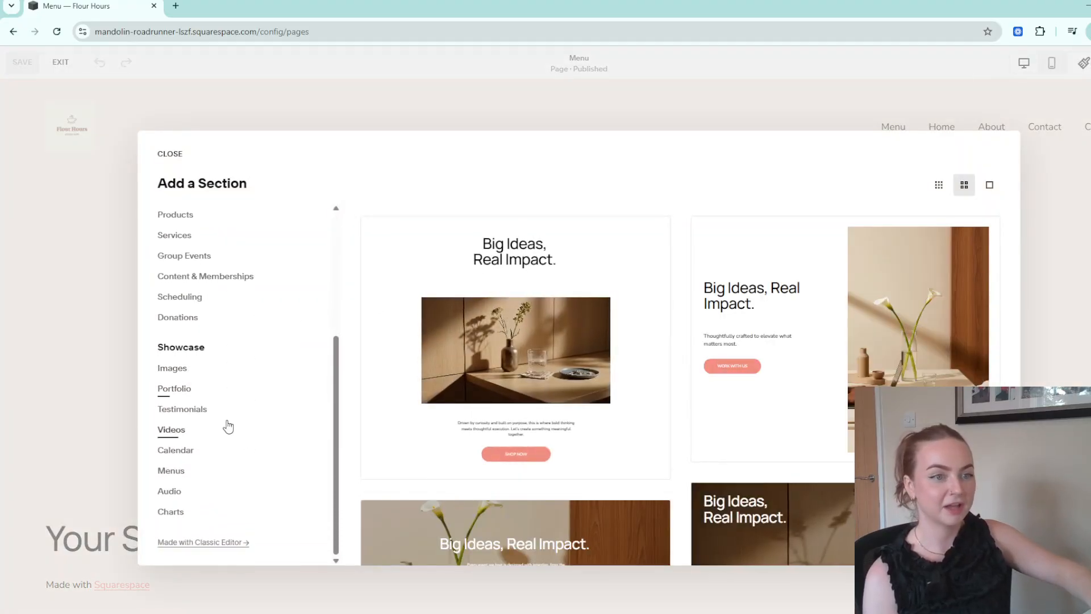
click(172, 472)
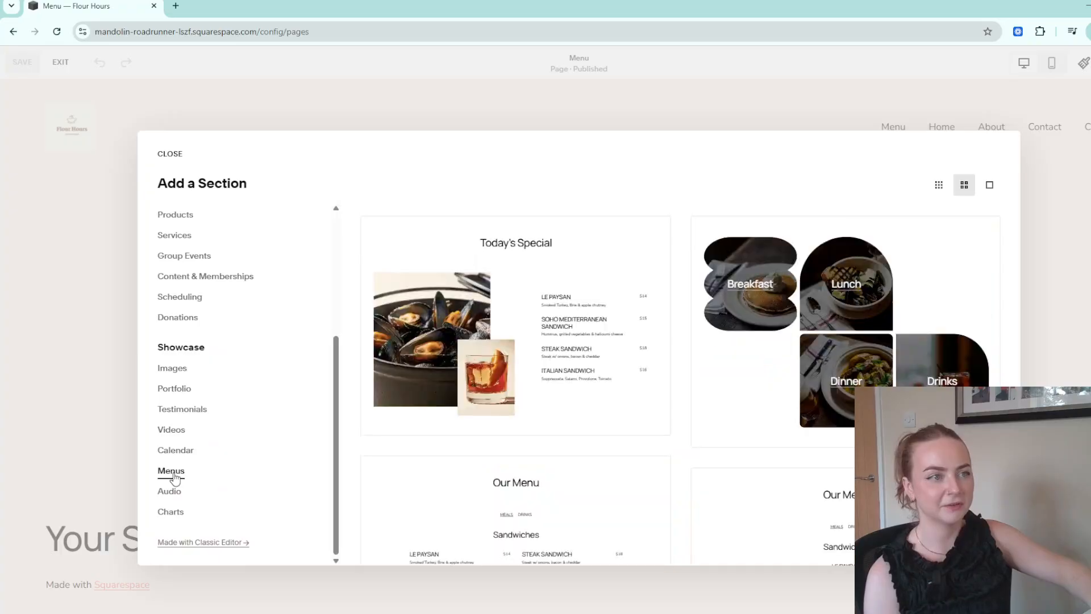
scroll(698, 371, down, 4)
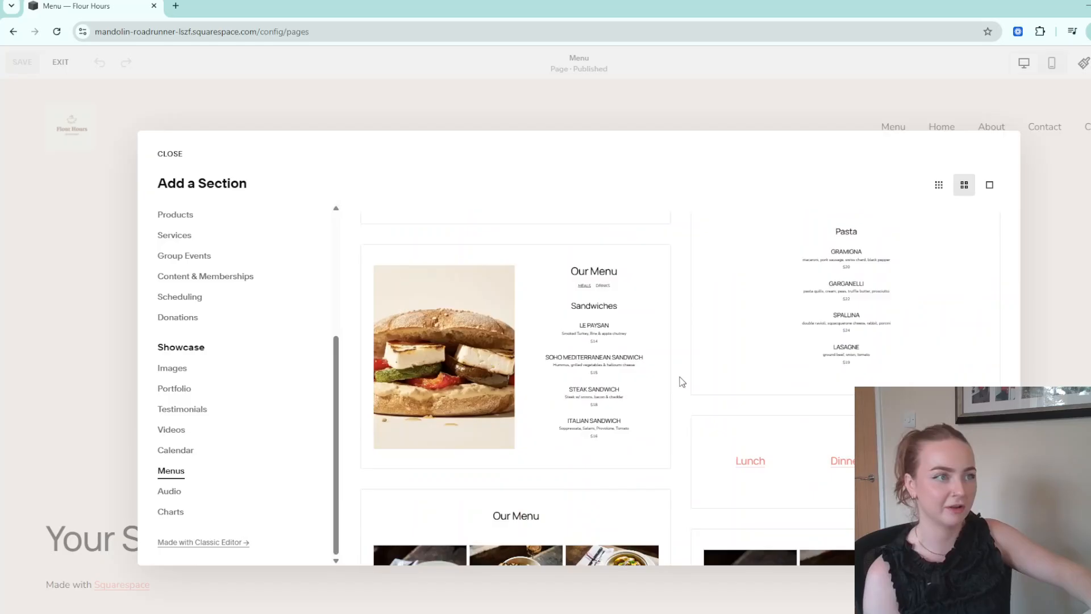
scroll(682, 384, up, 5)
click(524, 366)
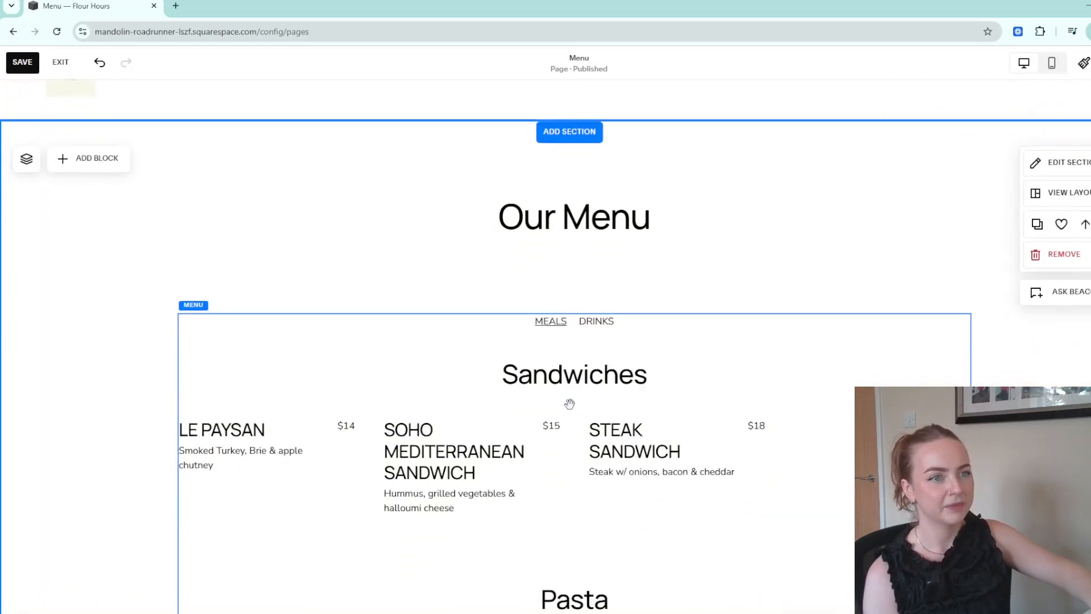
Move the menu block lower beneath the Our Menu heading.
click(558, 380)
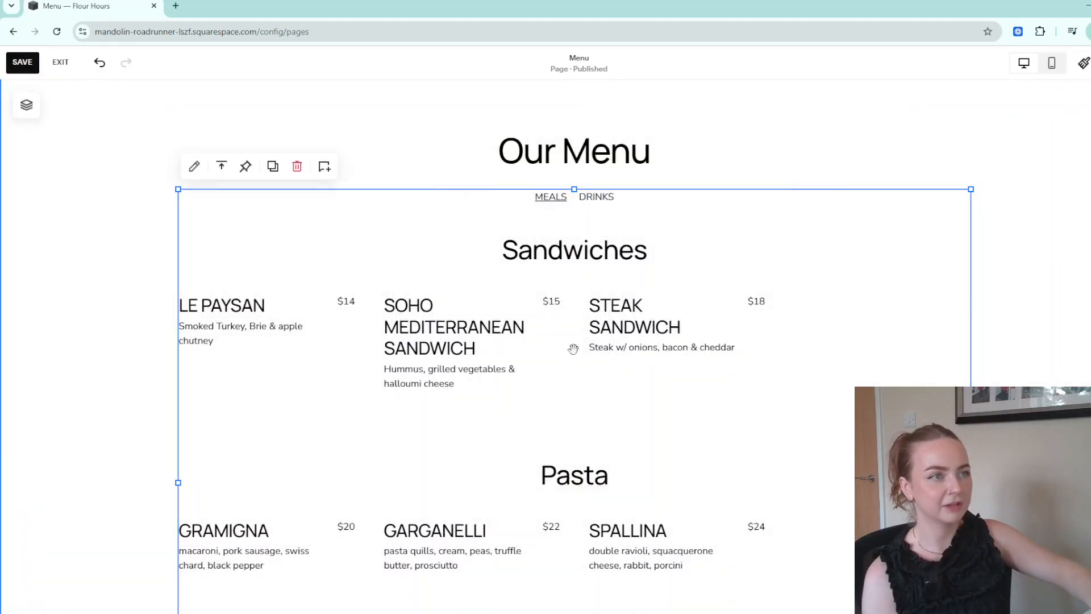
click(194, 166)
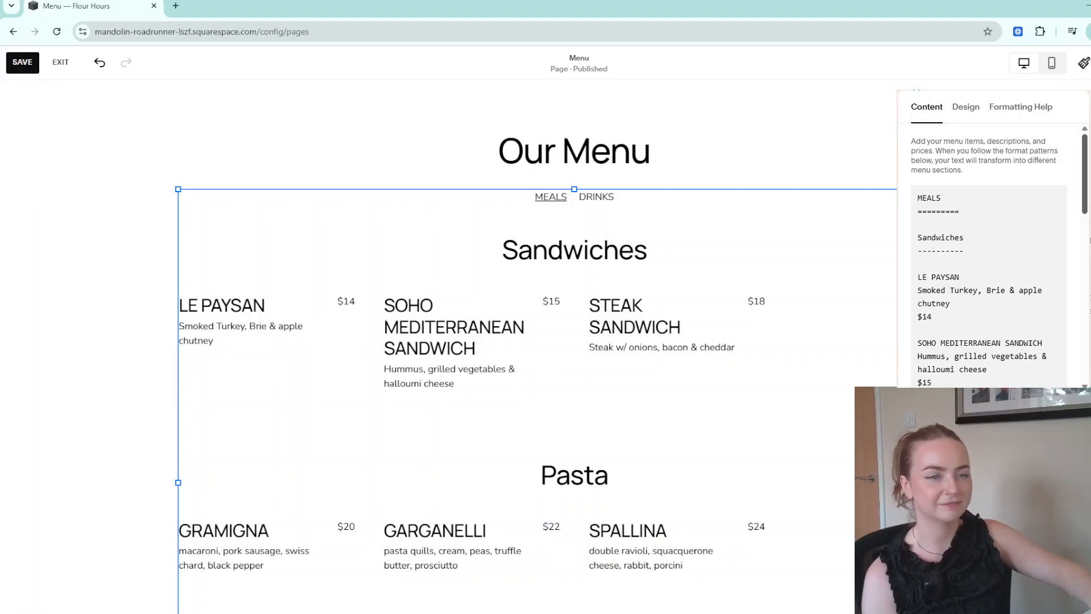
click(634, 279)
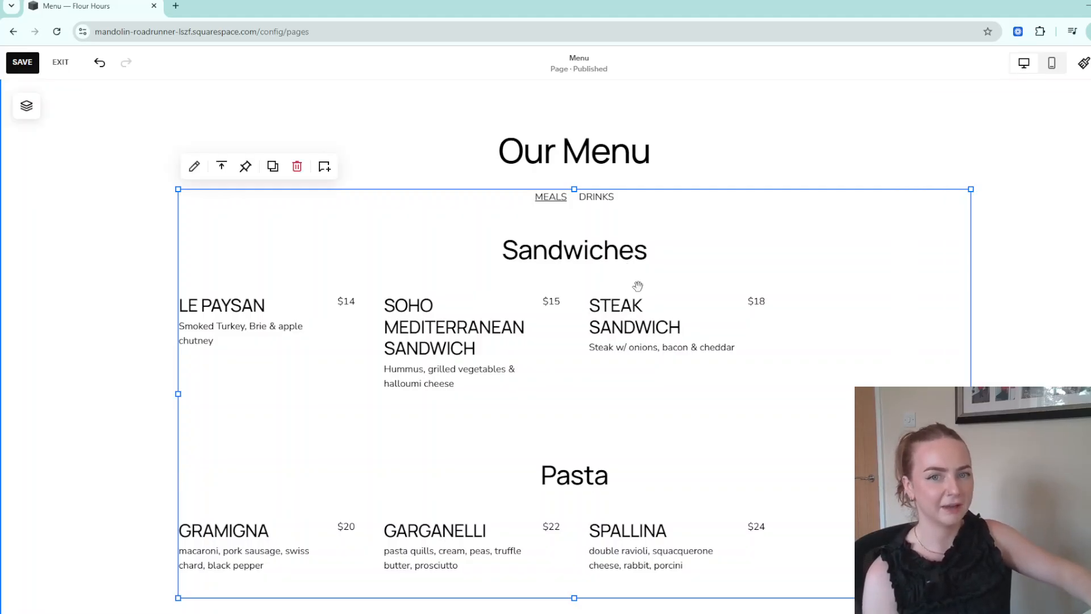
drag(632, 301, 632, 360)
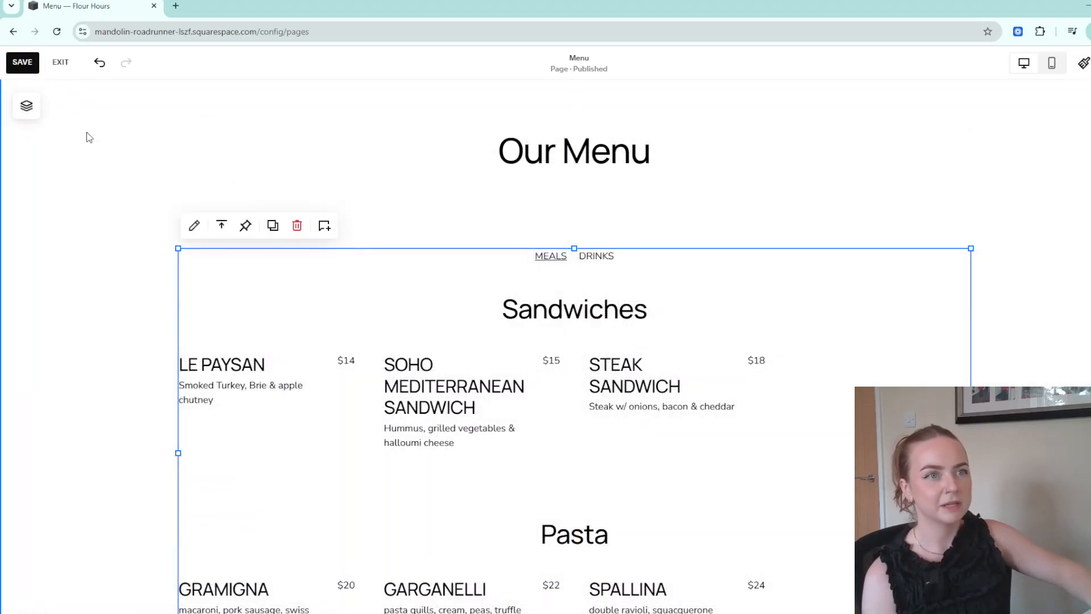
click(168, 146)
Add a button block beneath the Our Menu heading and label it SEE MENU.
click(81, 99)
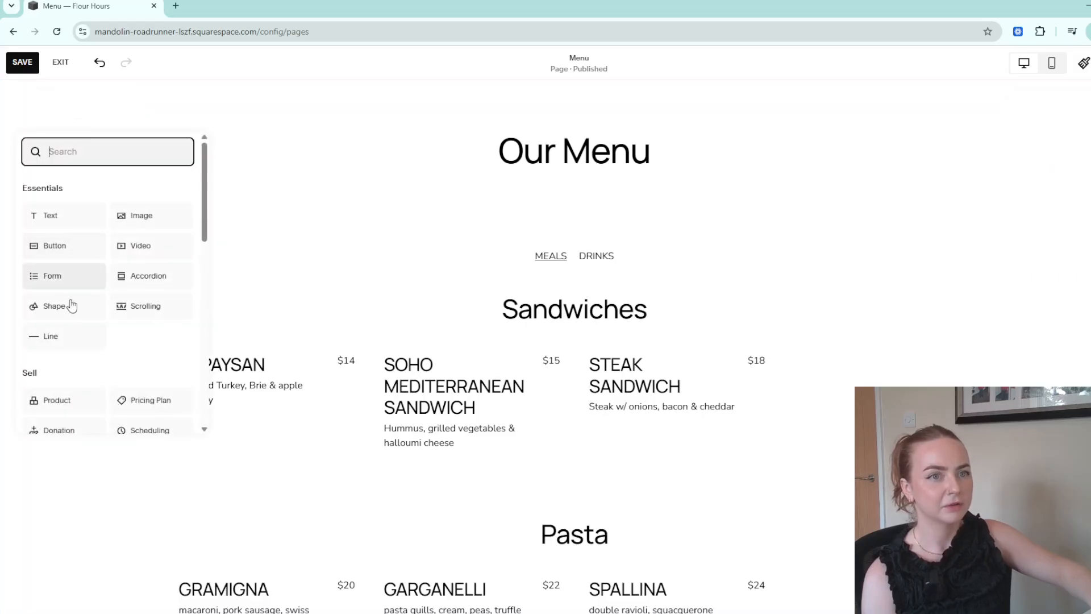
click(65, 256)
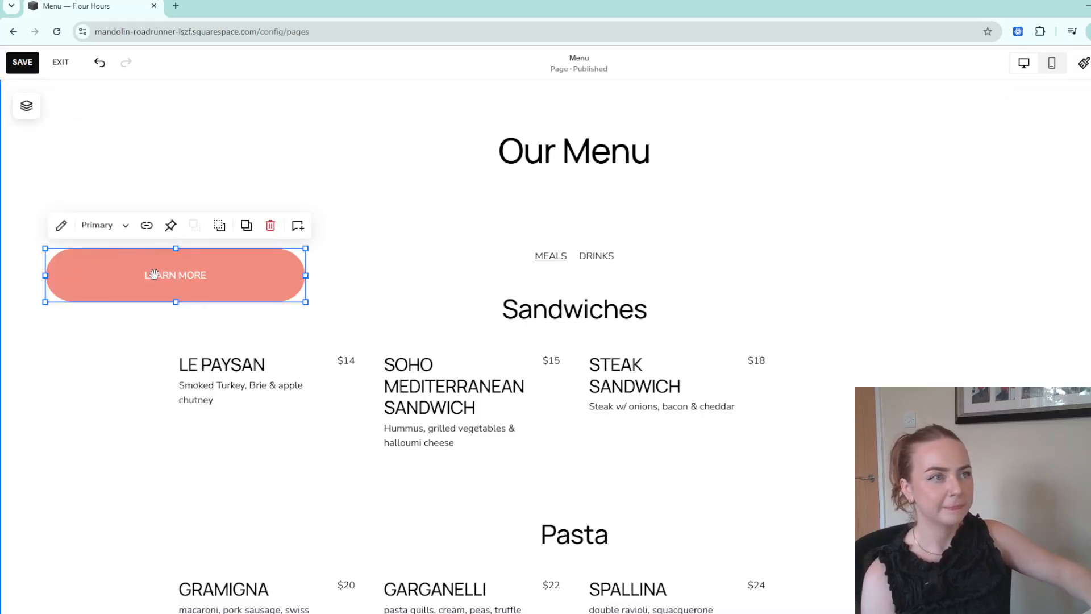
drag(142, 278, 546, 215)
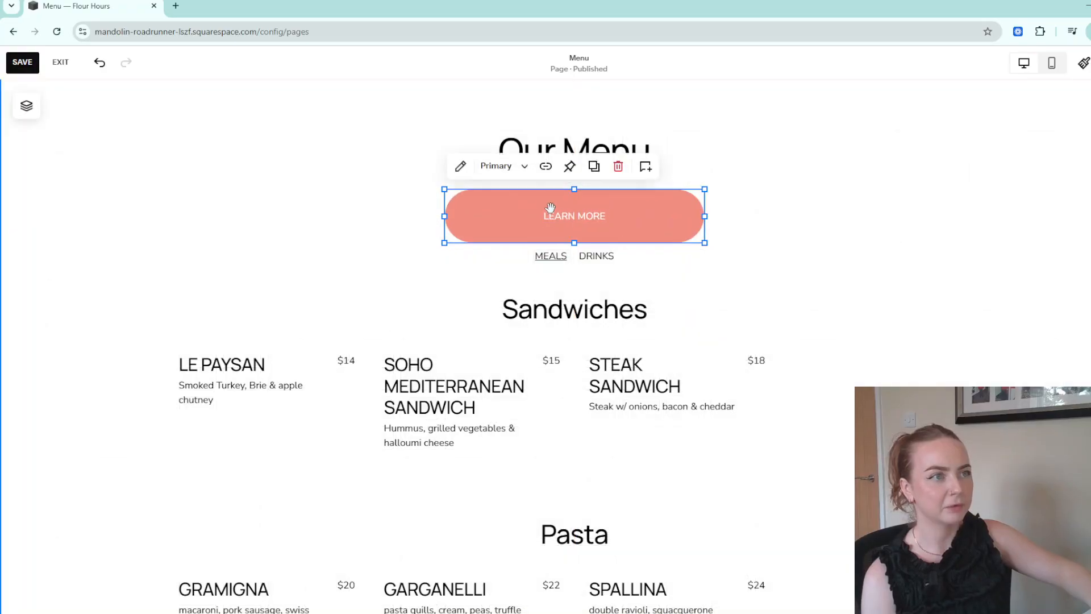
click(461, 166)
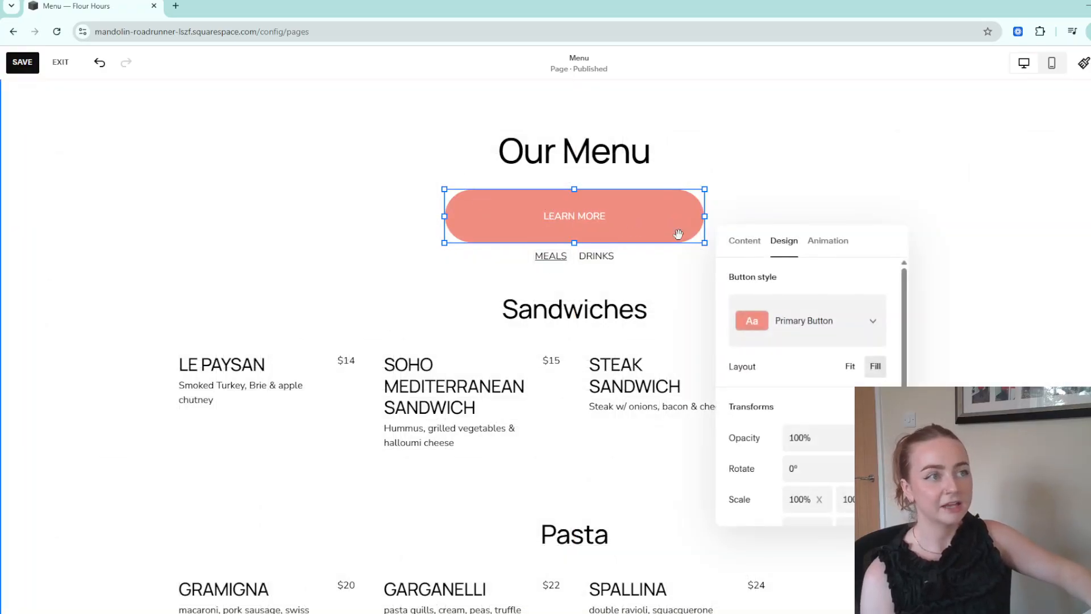
click(749, 244)
triple_click(786, 296)
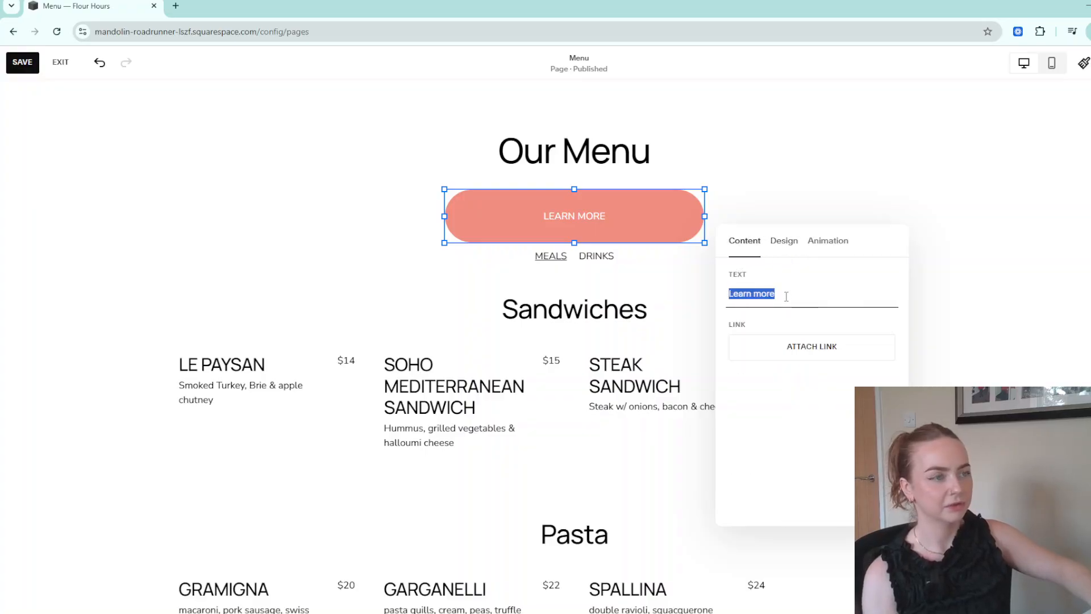
text(SEE M)
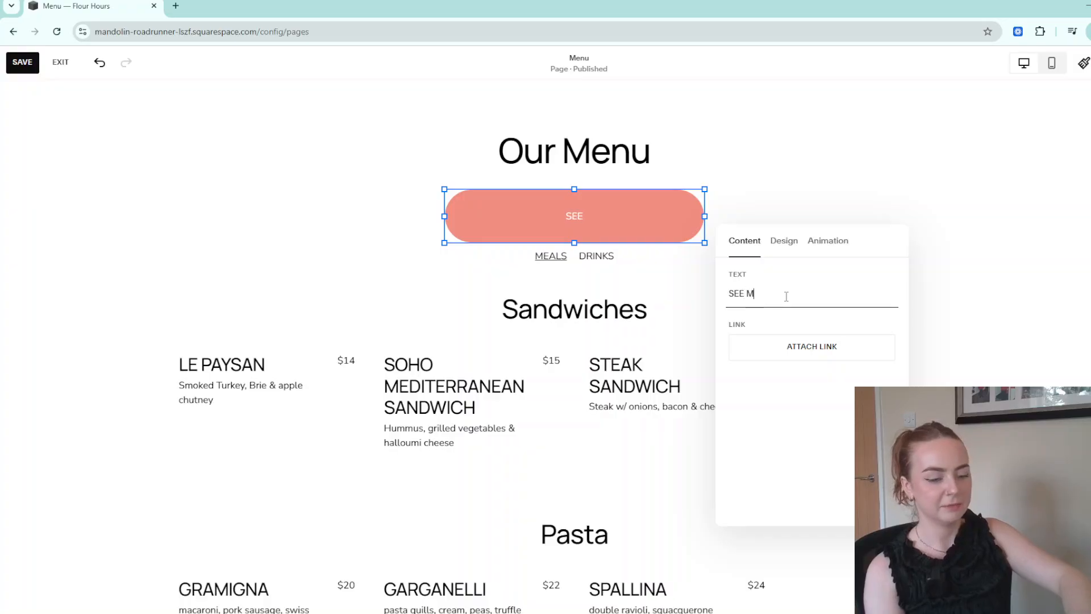
text(ENU)
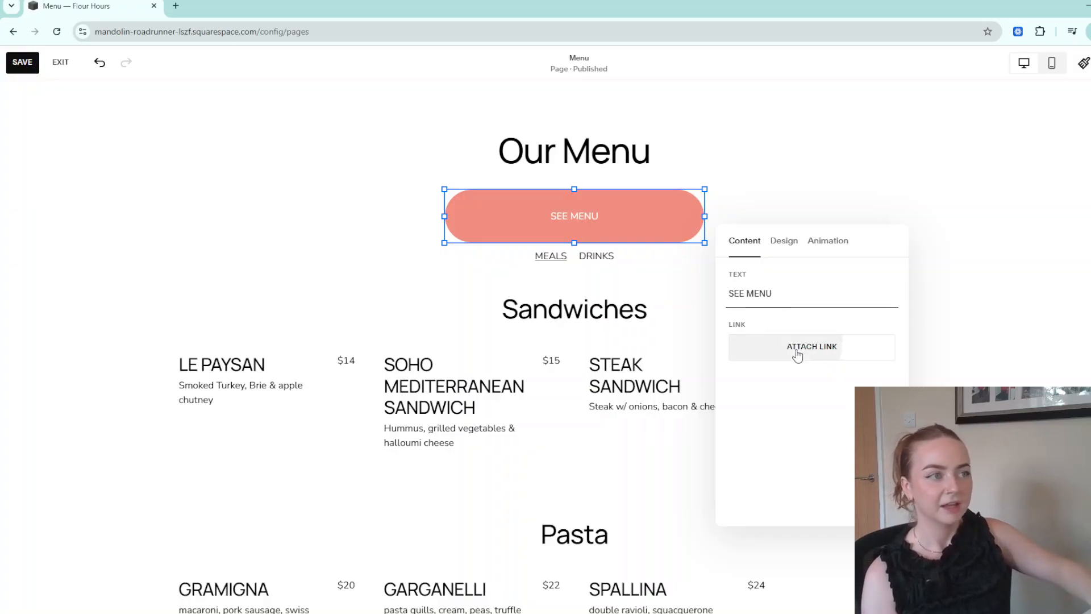
Look at the button's file link options, then close its settings without adding a link.
click(797, 354)
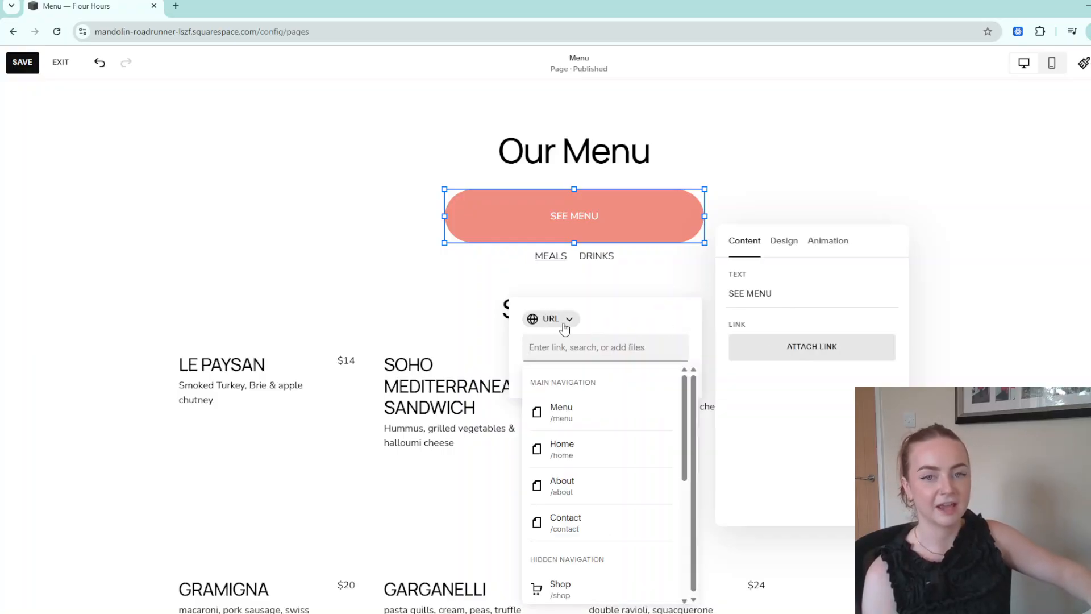
click(565, 320)
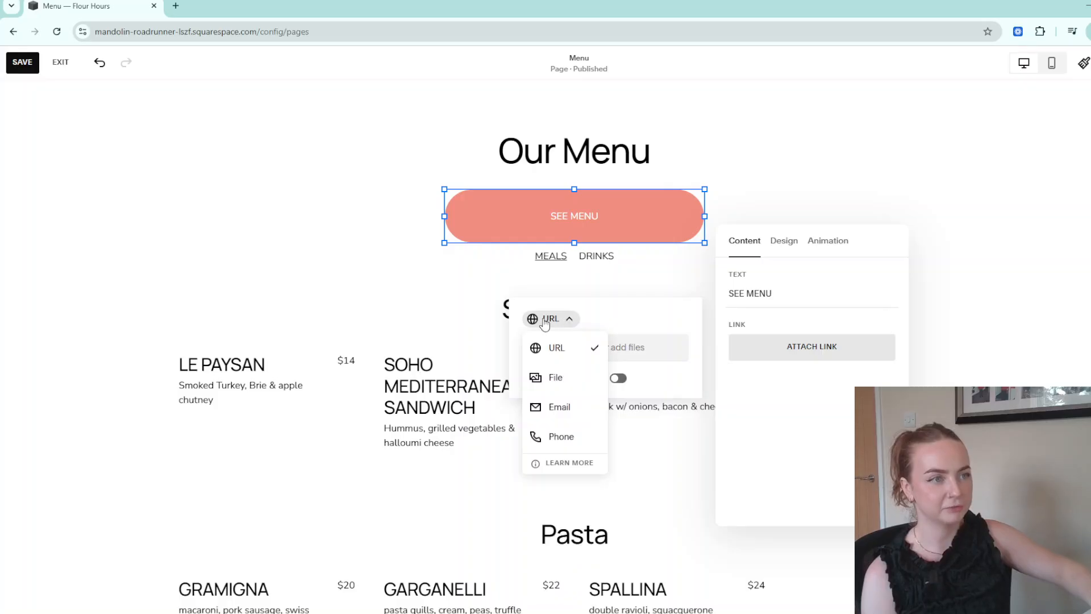
click(555, 378)
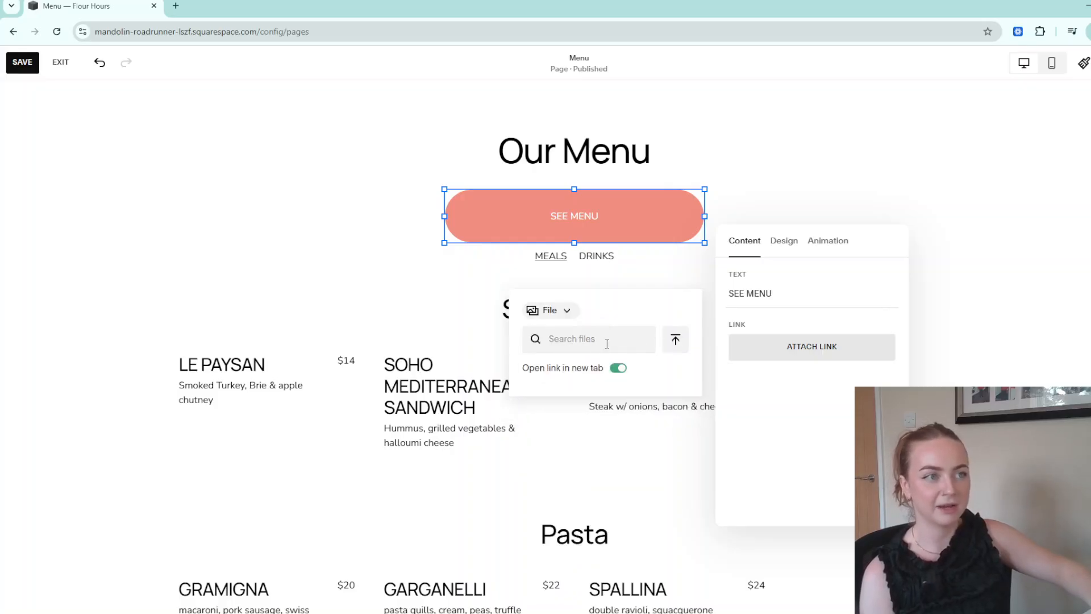
click(607, 343)
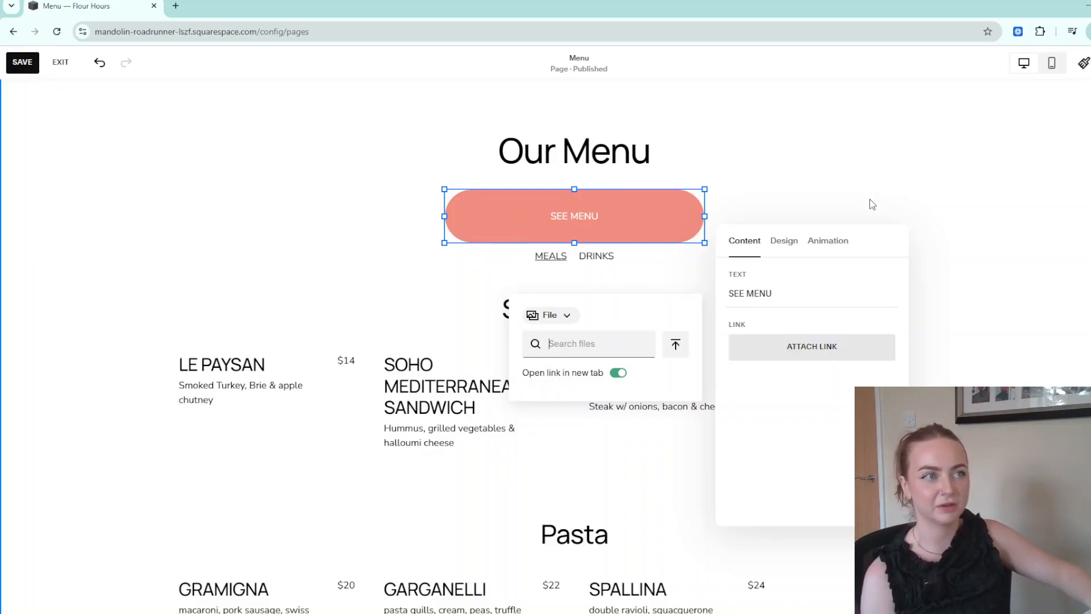
click(845, 212)
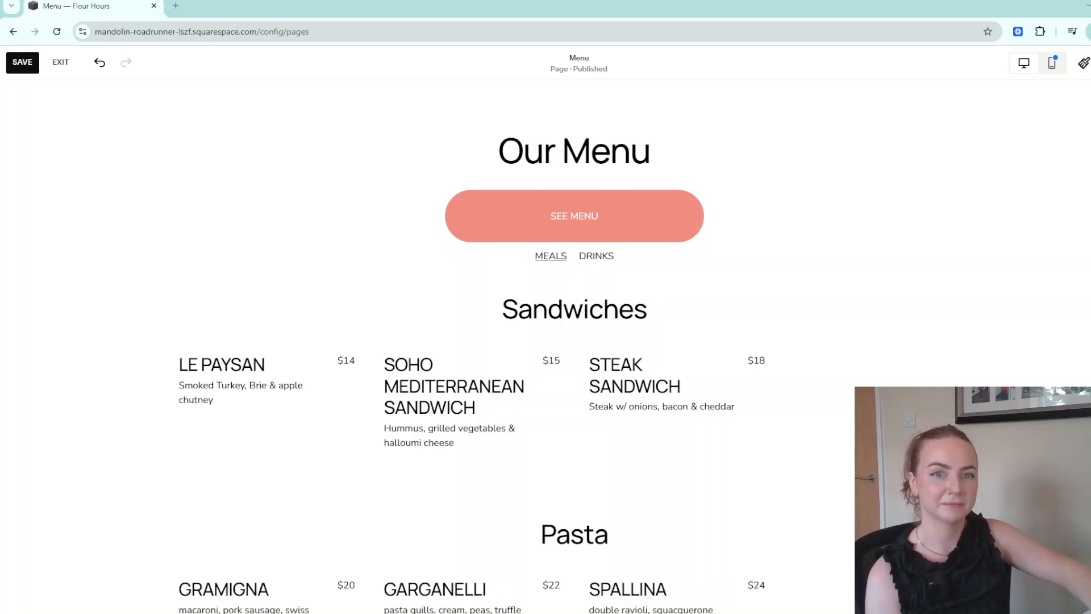
Exit the editor and add an empty dropdown named 'More Info' to Main Navigation.
click(60, 62)
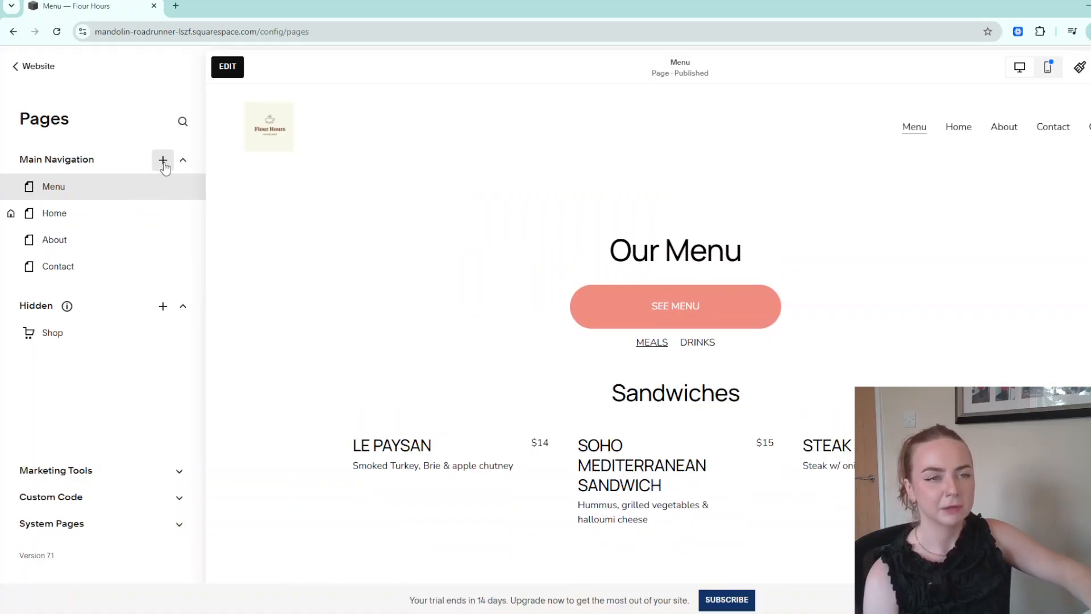
click(162, 159)
scroll(211, 287, down, 3)
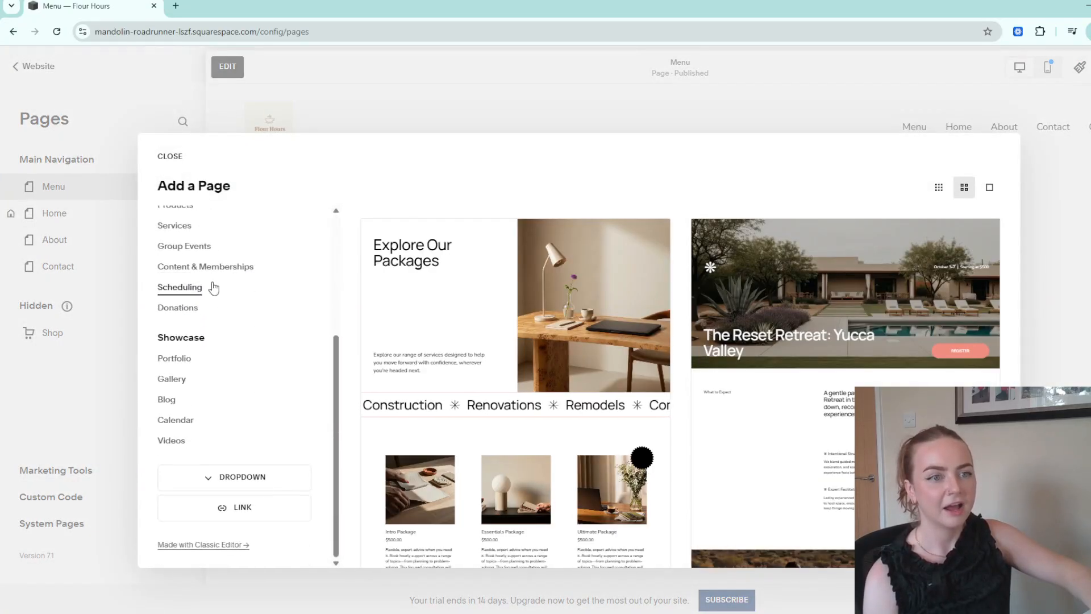
click(259, 485)
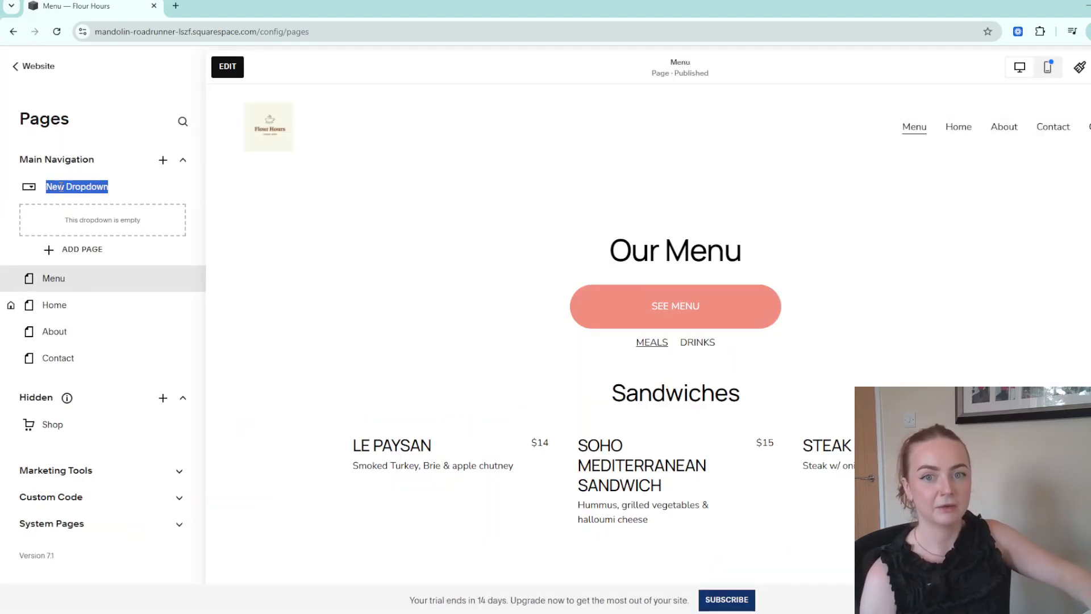
text(More)
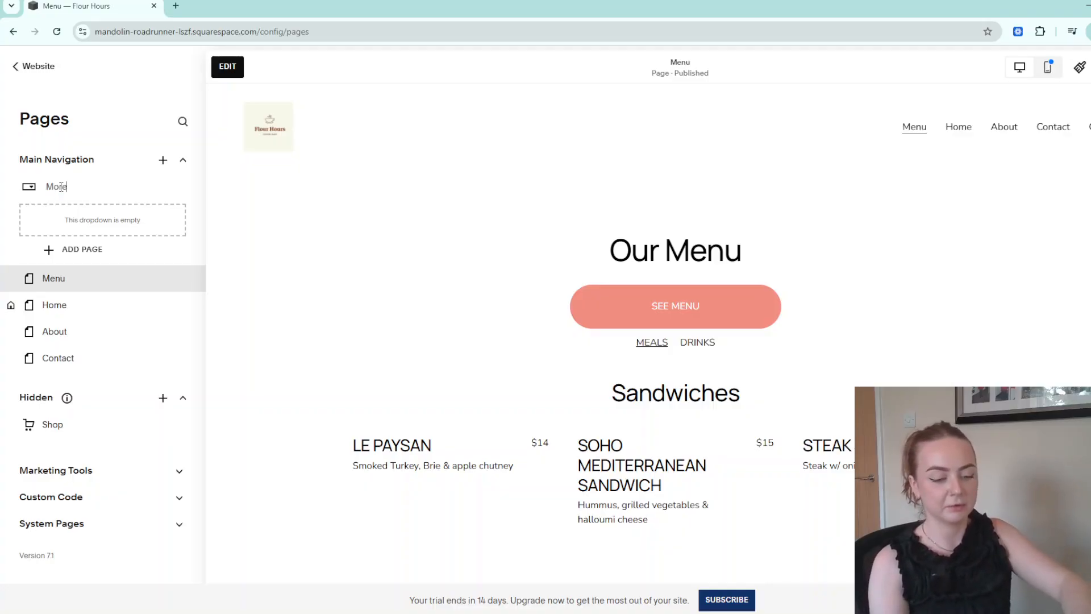
text( In)
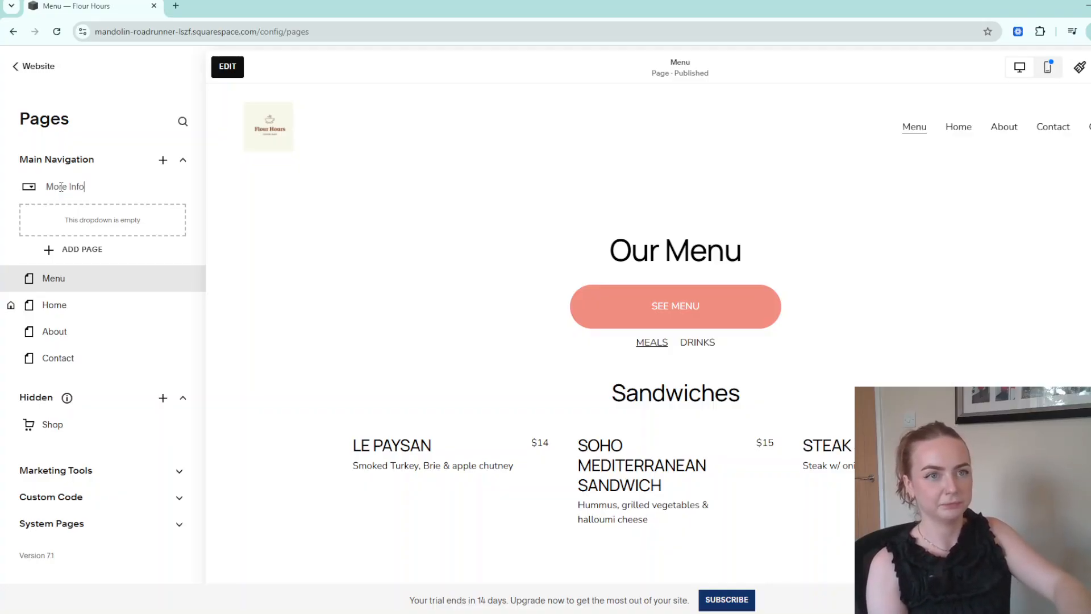
text(fo)
key(Return)
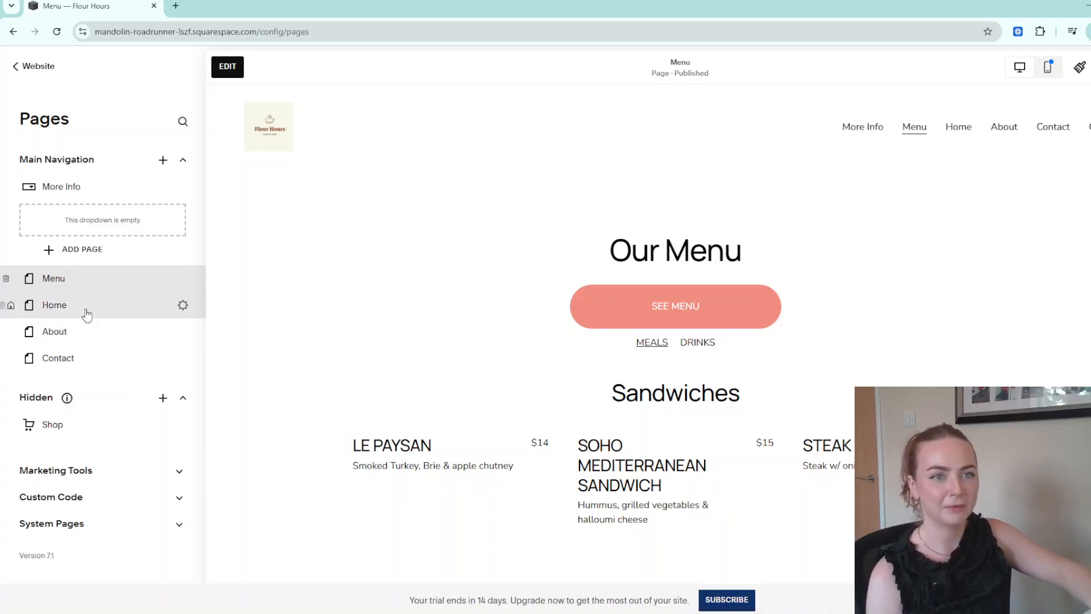
Move About into More Info and add an FAQ page from the Your Questions layout.
drag(80, 335, 98, 212)
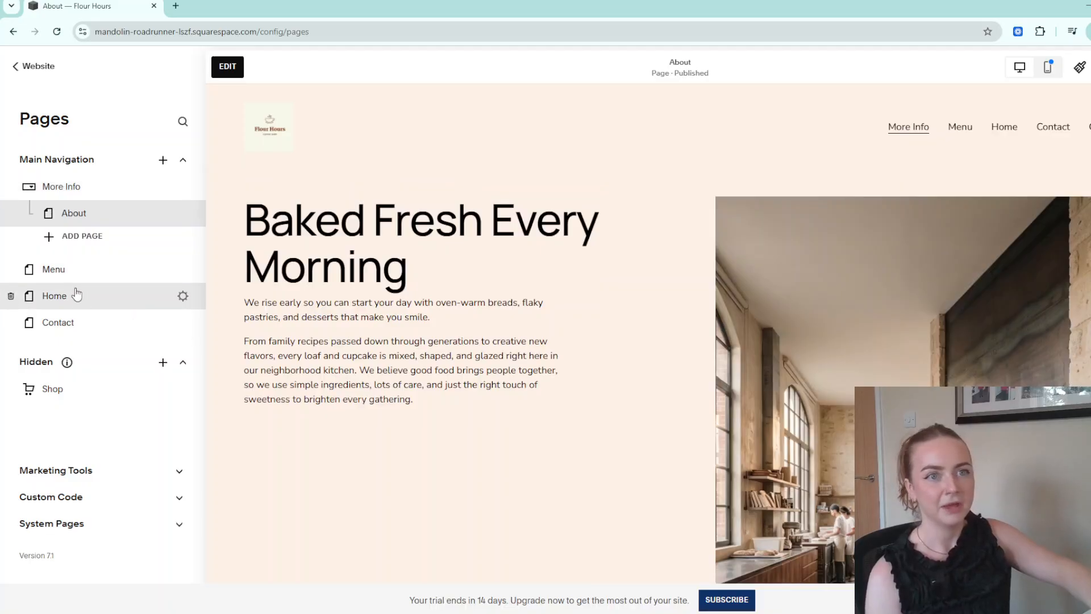
click(75, 236)
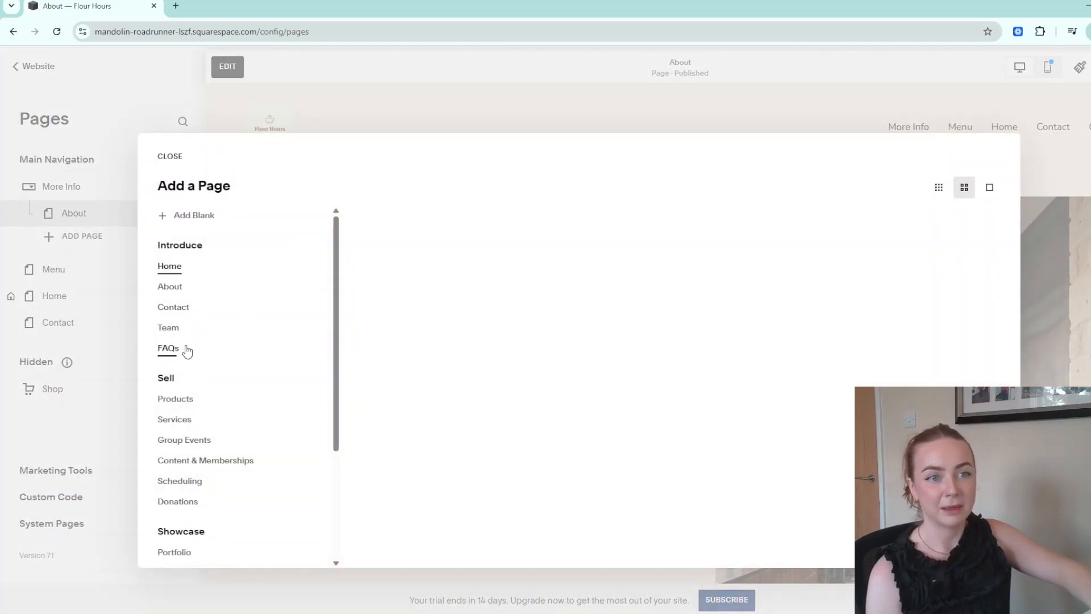
click(185, 348)
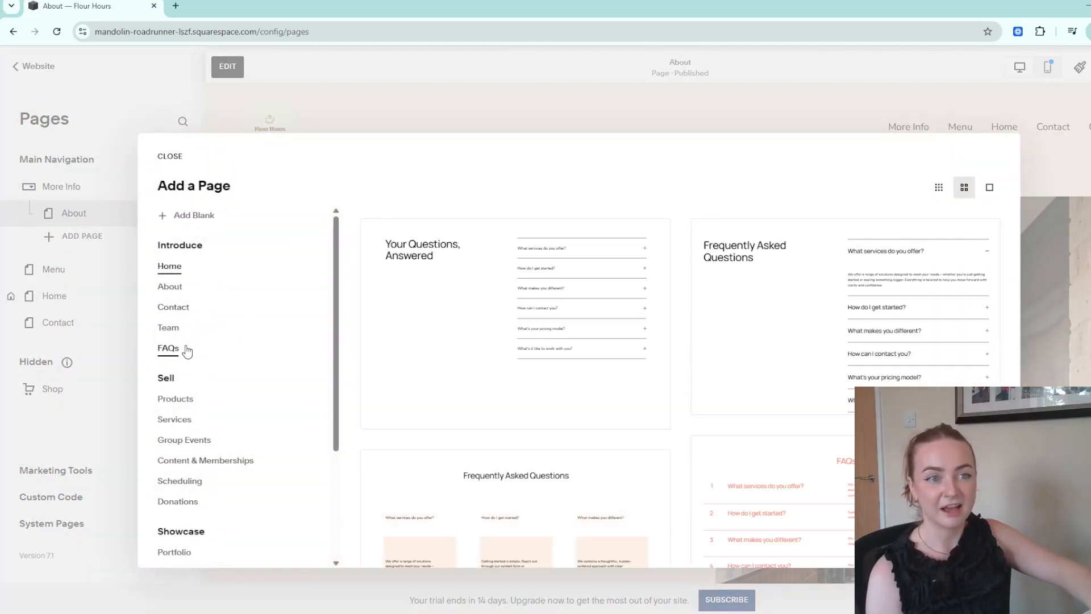
click(505, 317)
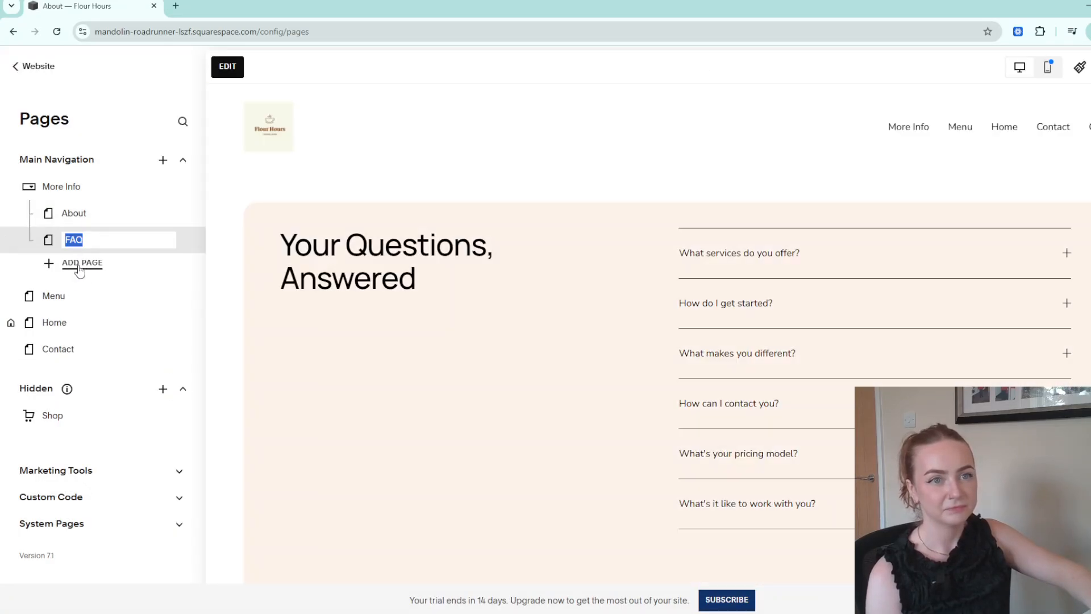
Add a Team page from the Meet the Team layout and move More Info lower.
click(80, 265)
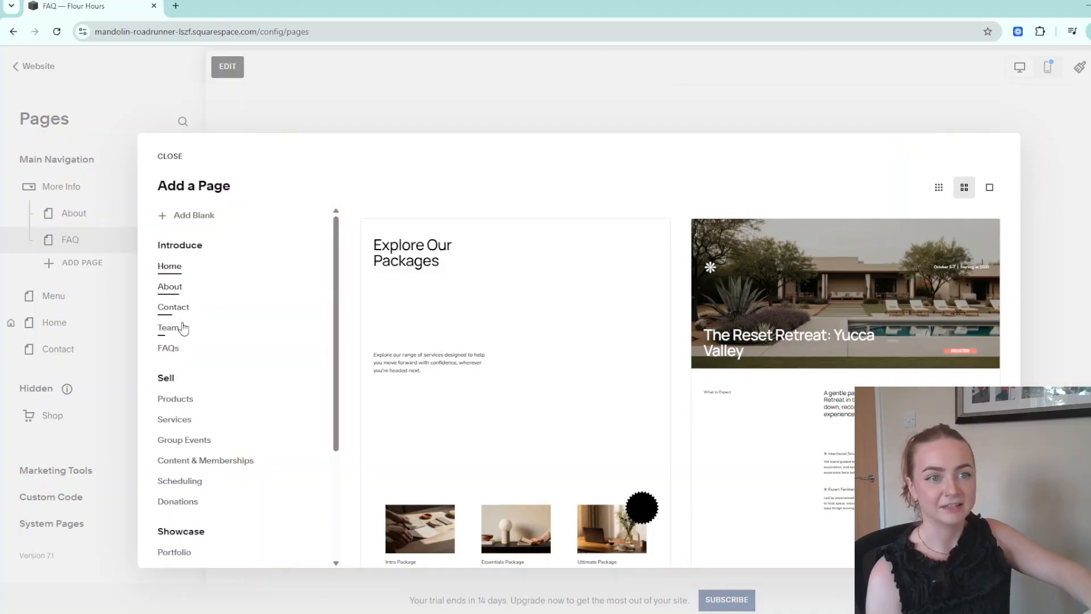
click(183, 328)
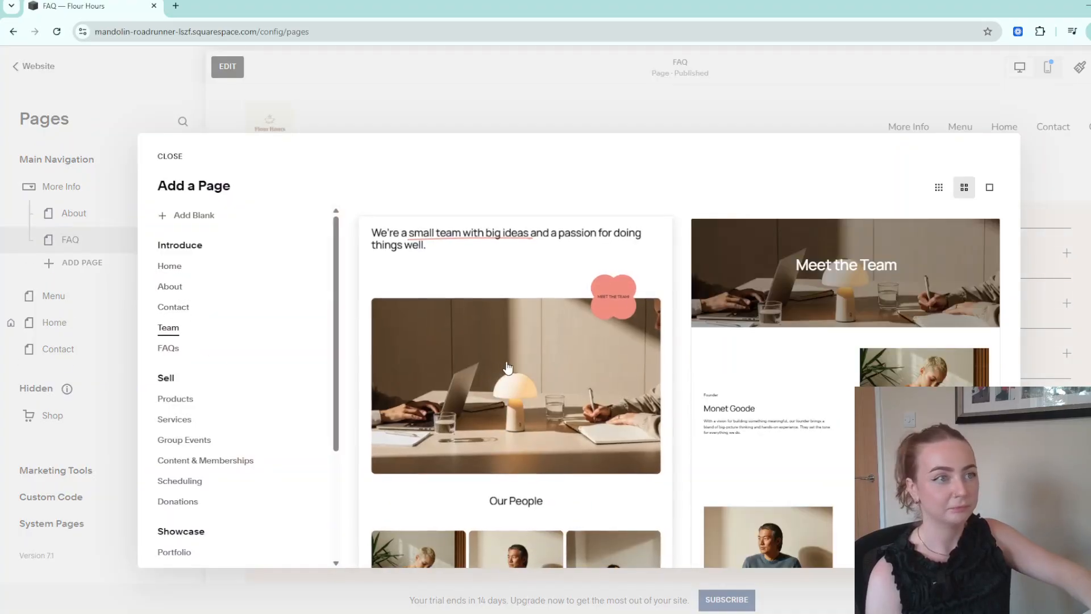
click(750, 352)
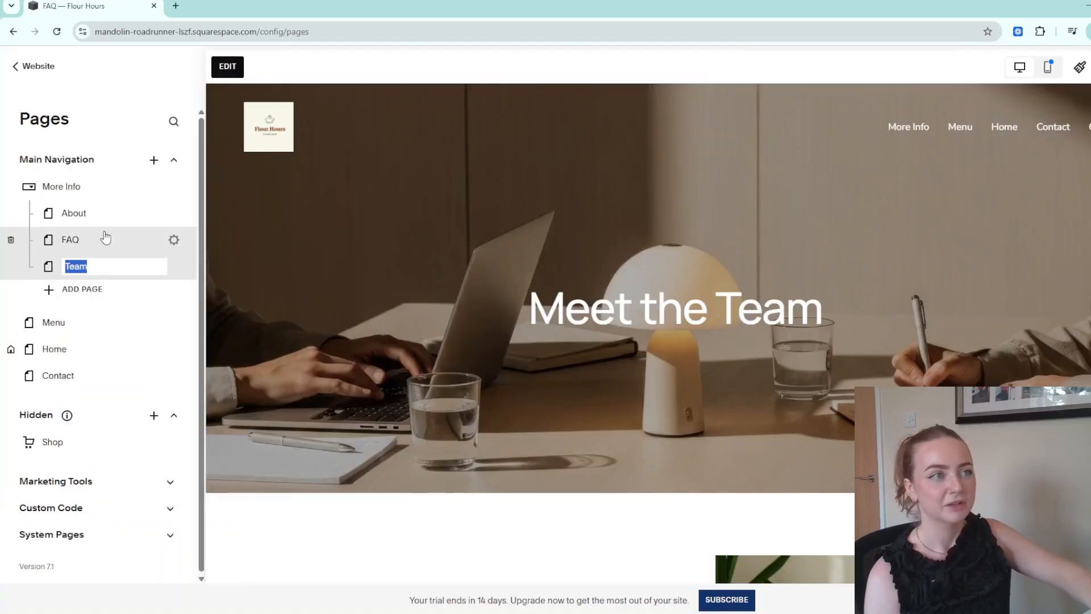
click(111, 122)
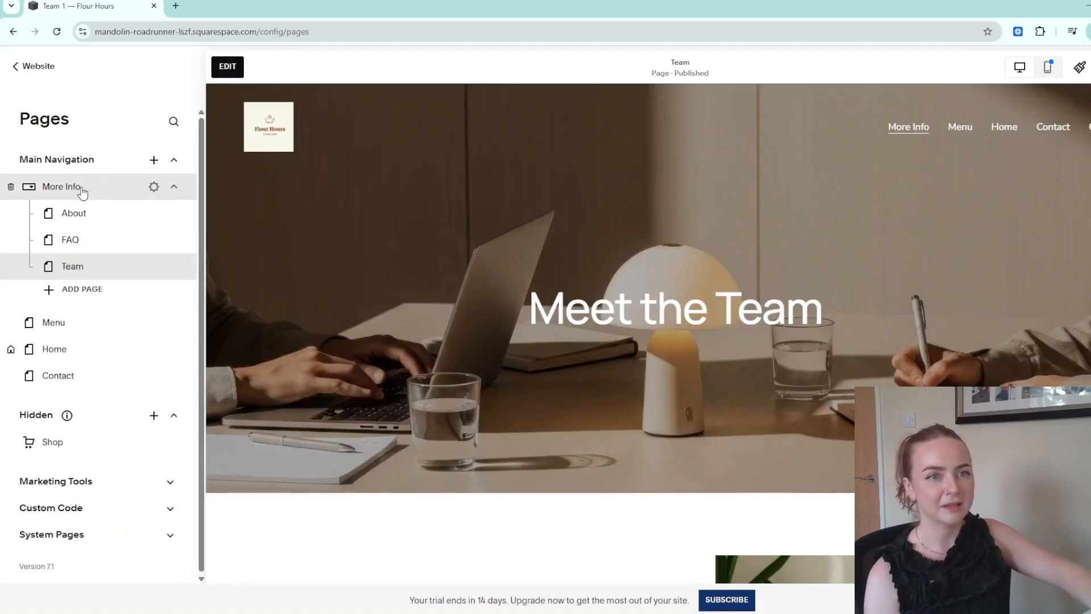
drag(86, 189, 80, 338)
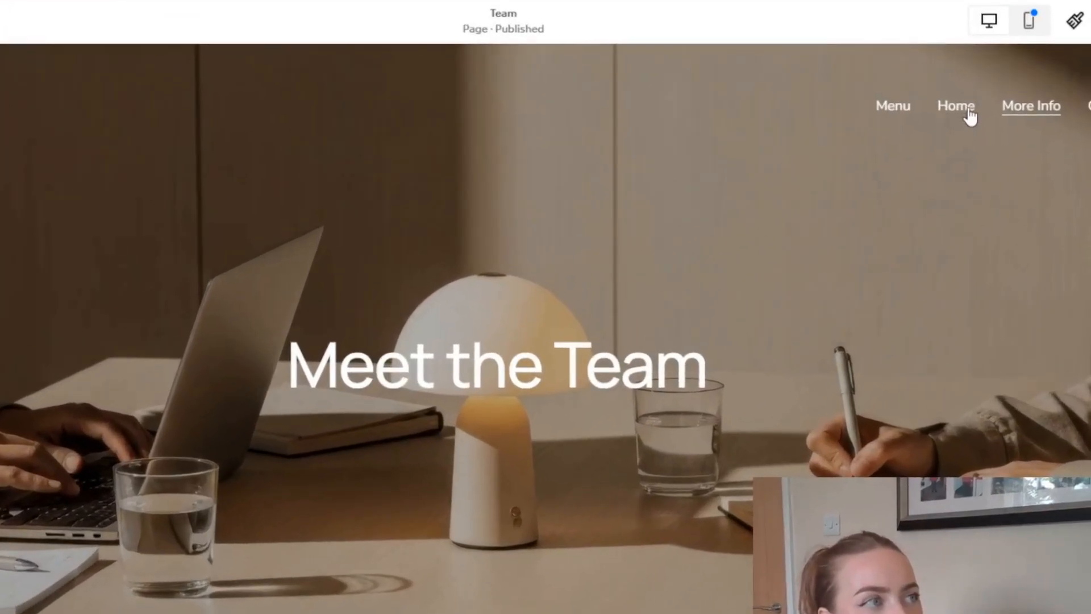
Display the More Info dropdown's submenu in the site header.
mouse_move(1034, 107)
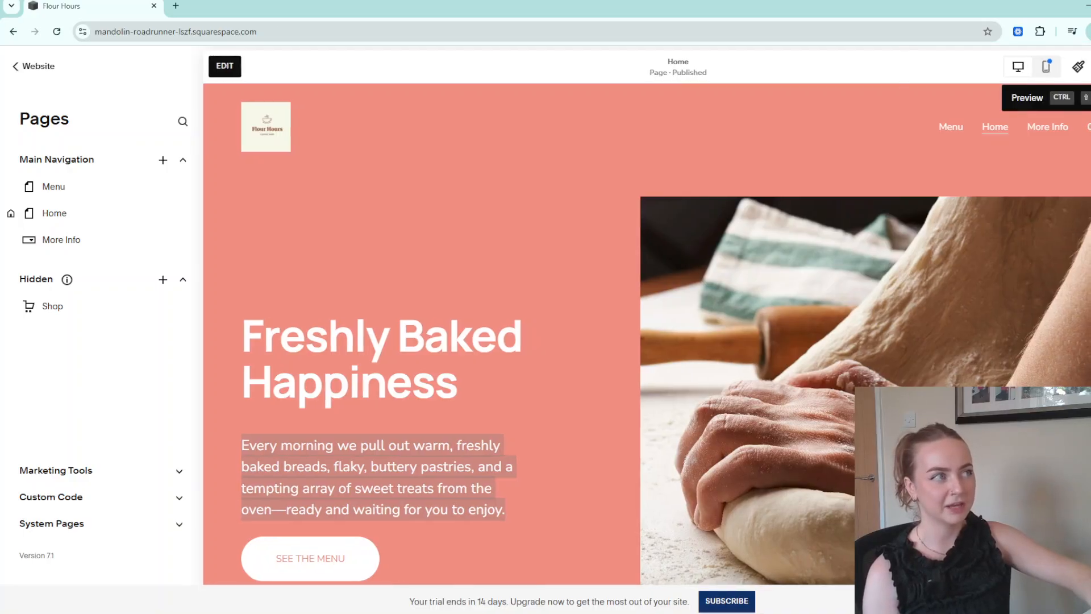
In site preview, visit Menu, then FAQ and About via More Info, then exit preview.
click(1069, 64)
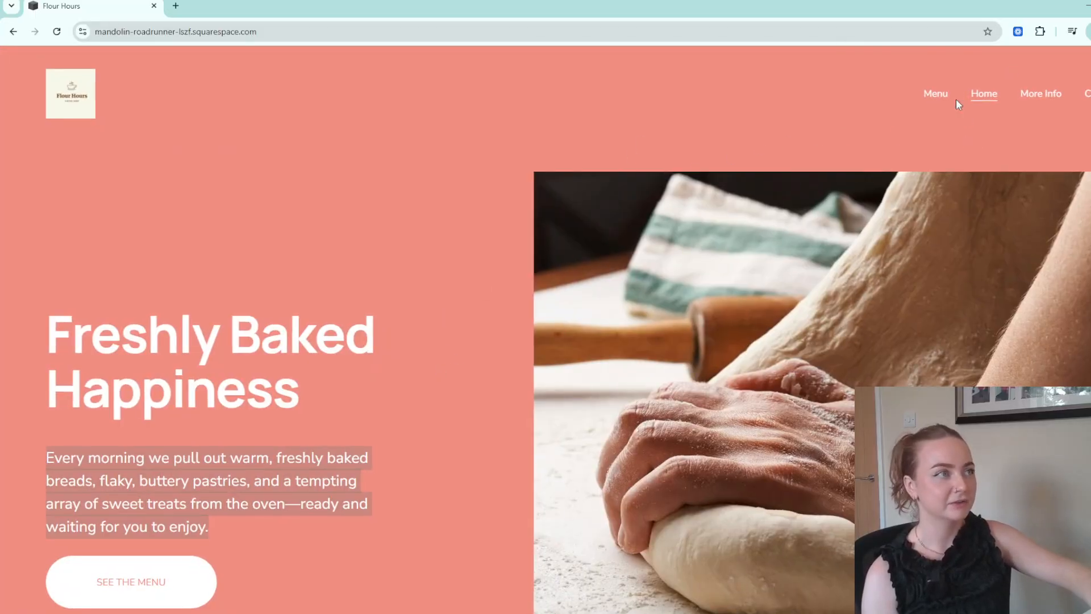
click(936, 95)
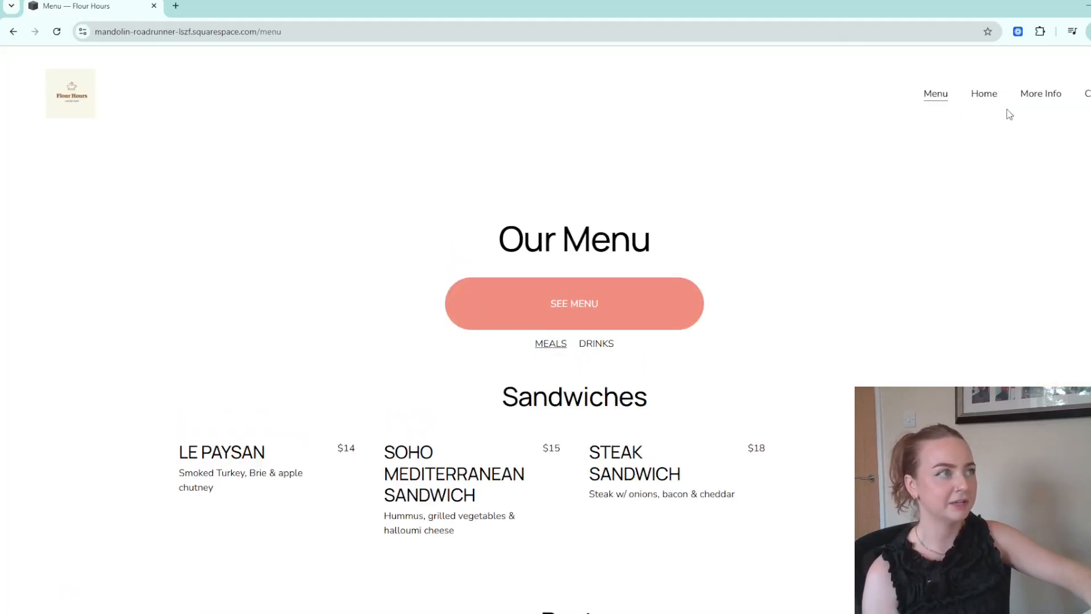
scroll(892, 292, down, 5)
scroll(892, 292, up, 5)
mouse_move(1048, 97)
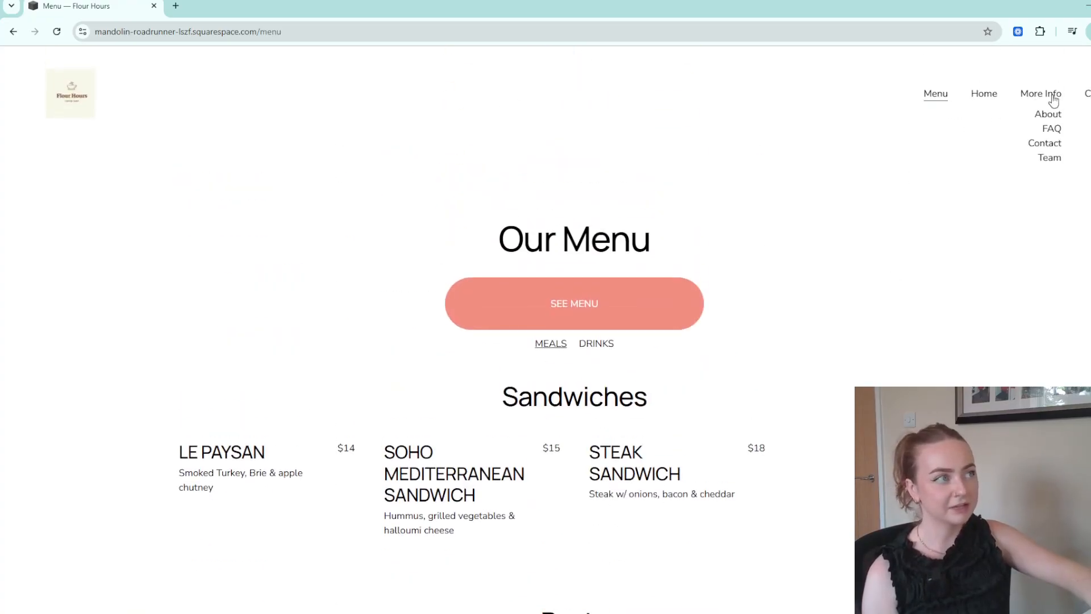
click(1050, 128)
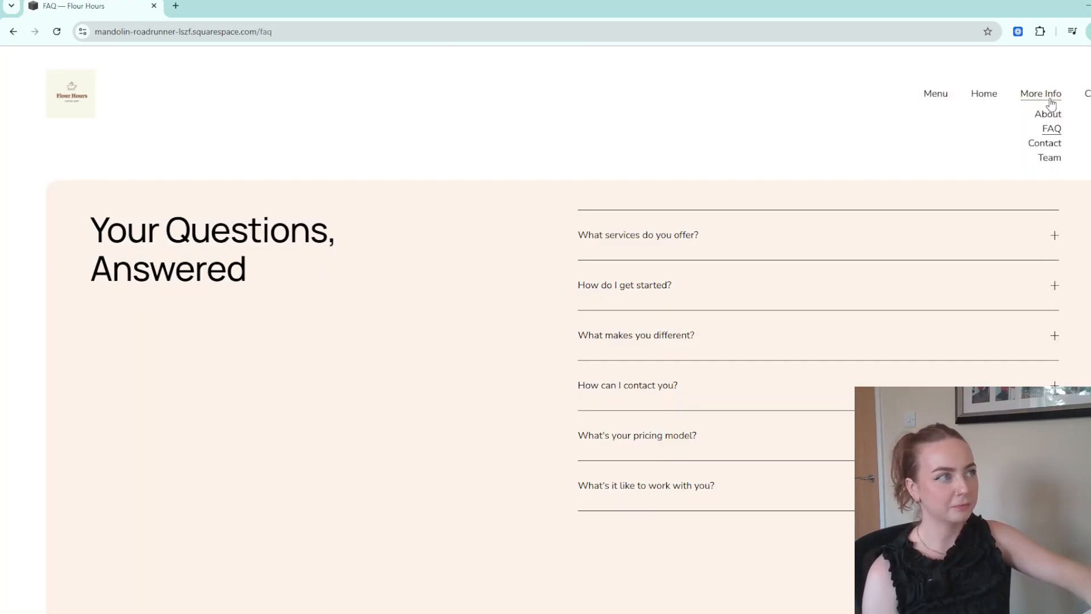
click(1054, 117)
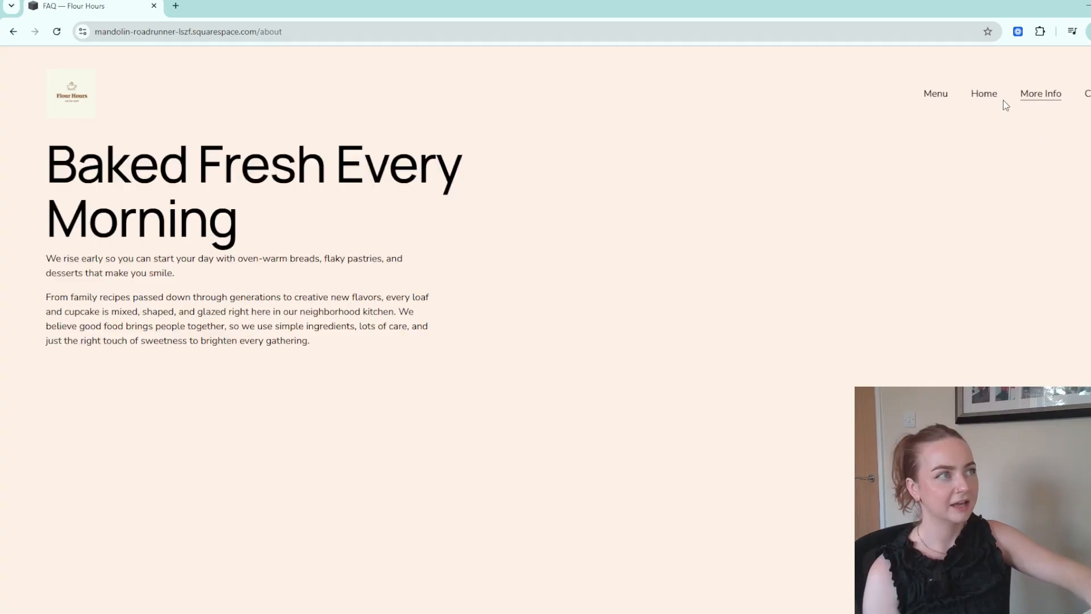
scroll(704, 307, down, 15)
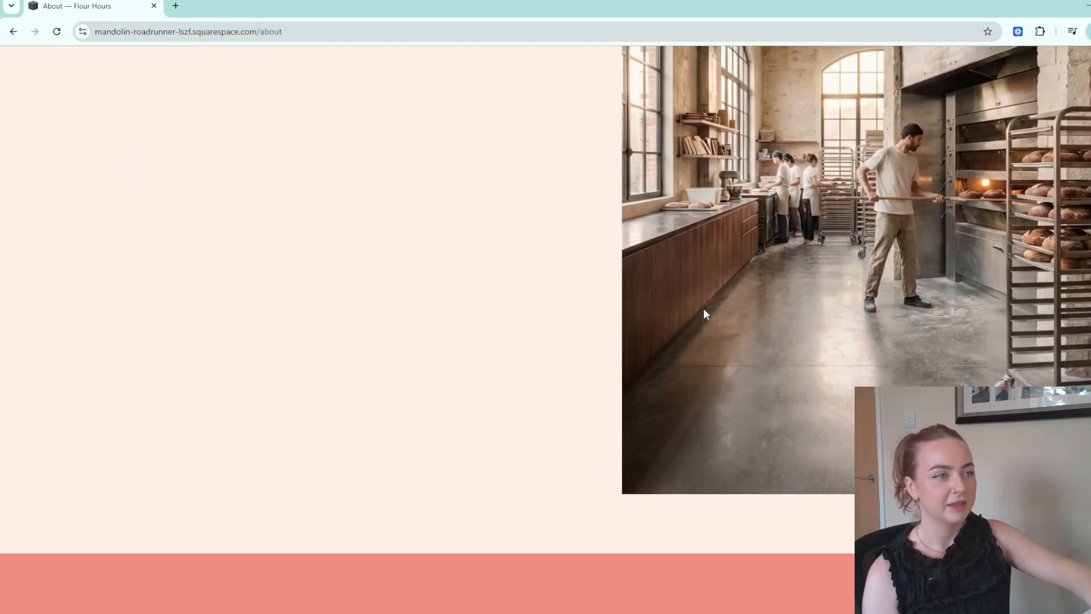
scroll(703, 308, up, 9)
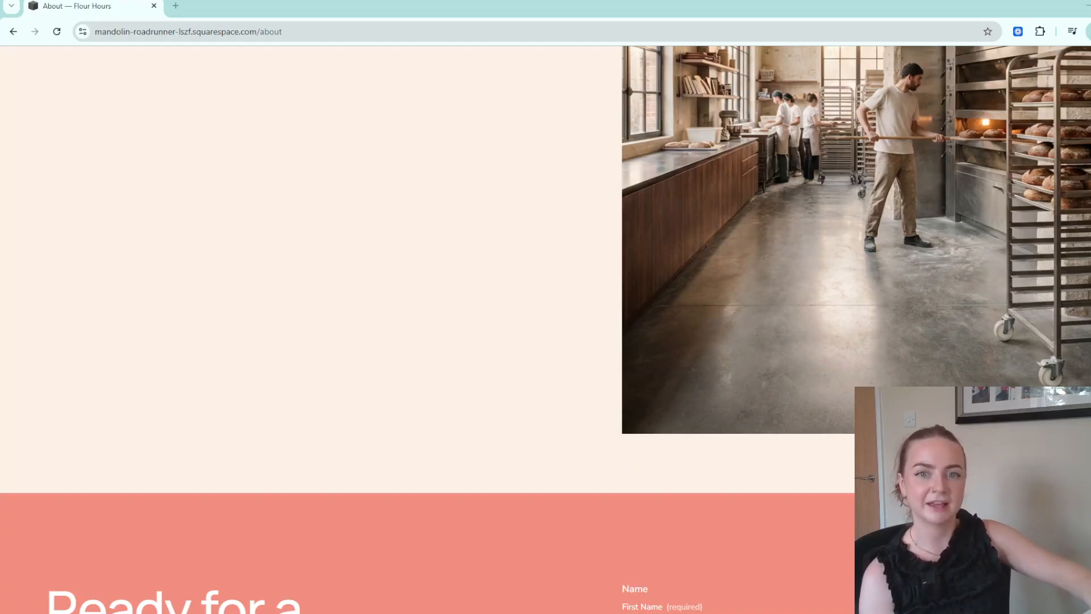
scroll(546, 330, up, 6)
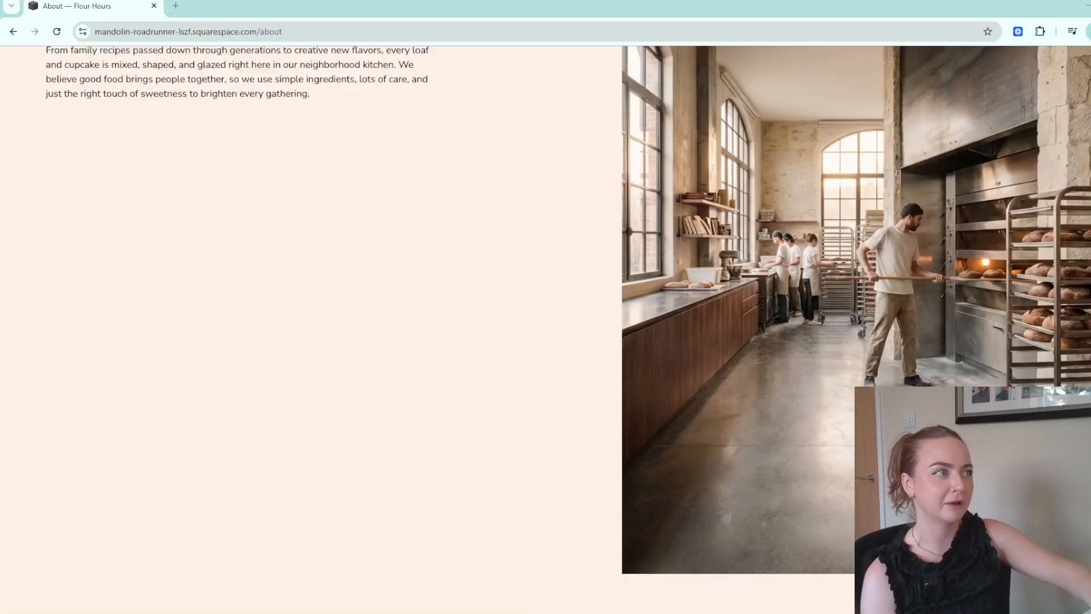
key(Escape)
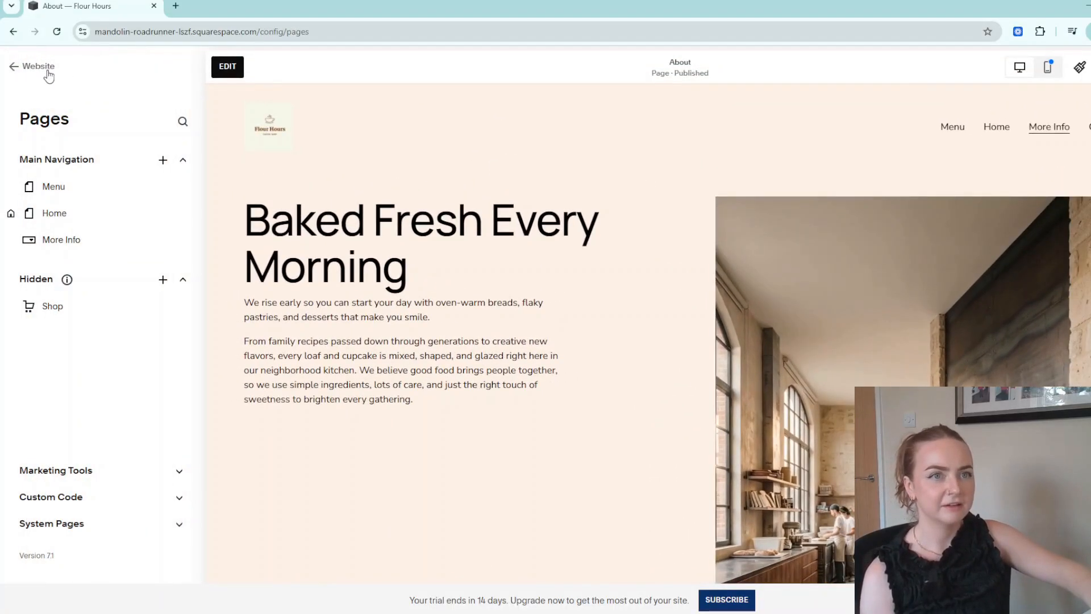
Open SEO / AI Visibility and check the 1/8 pages metadata and 4/10 alt text counts.
click(40, 66)
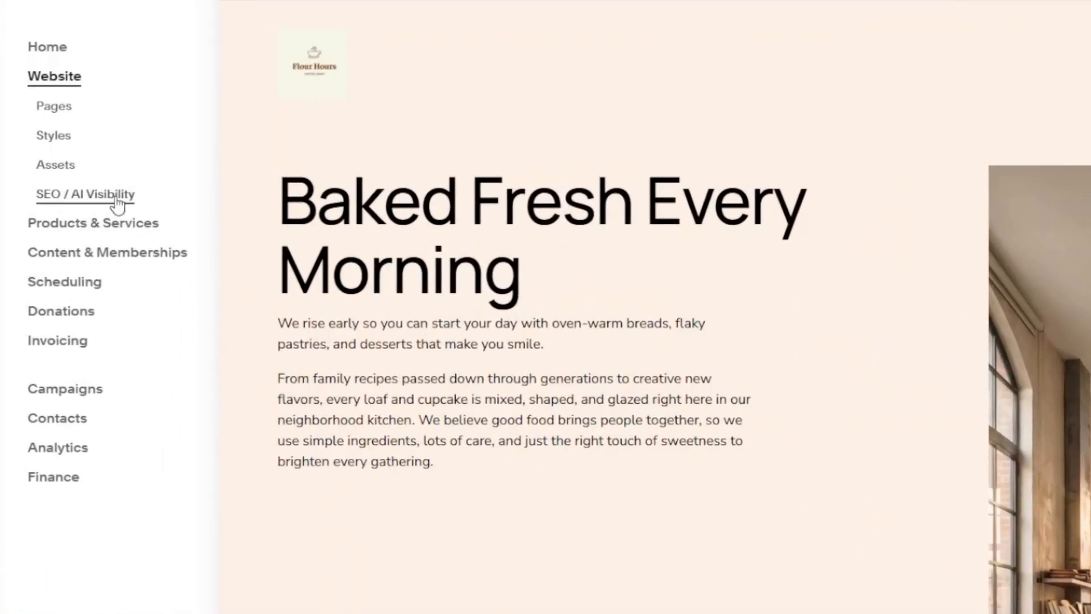
click(125, 196)
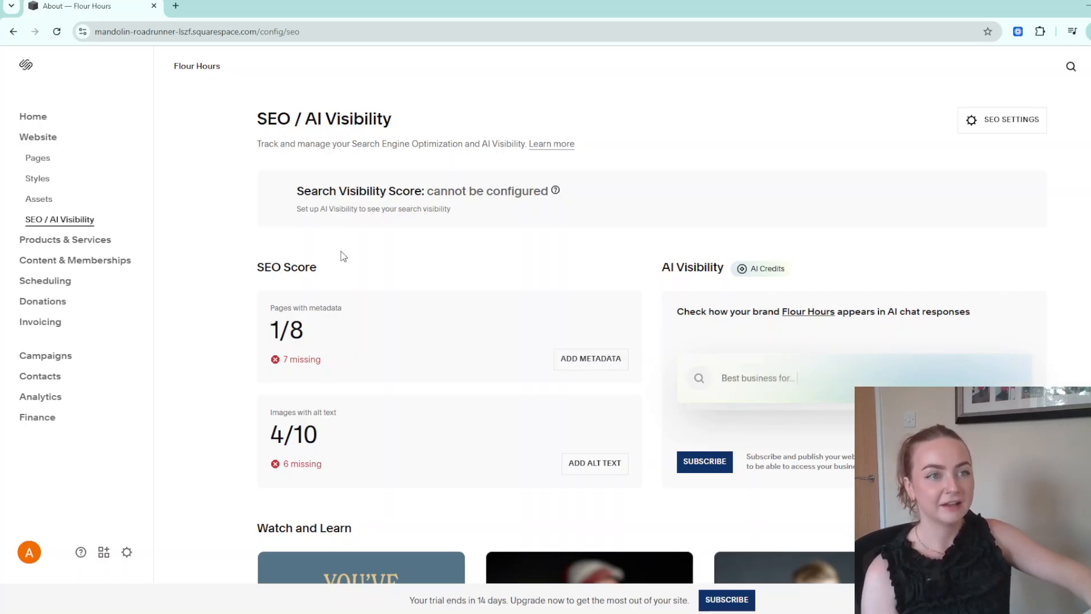
triple_click(300, 307)
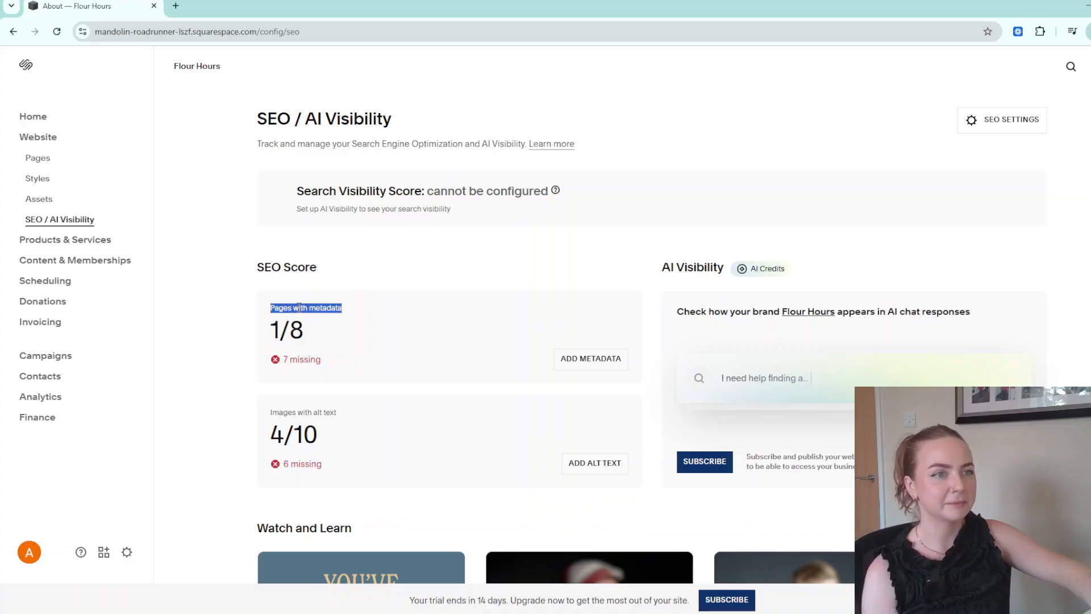
triple_click(309, 411)
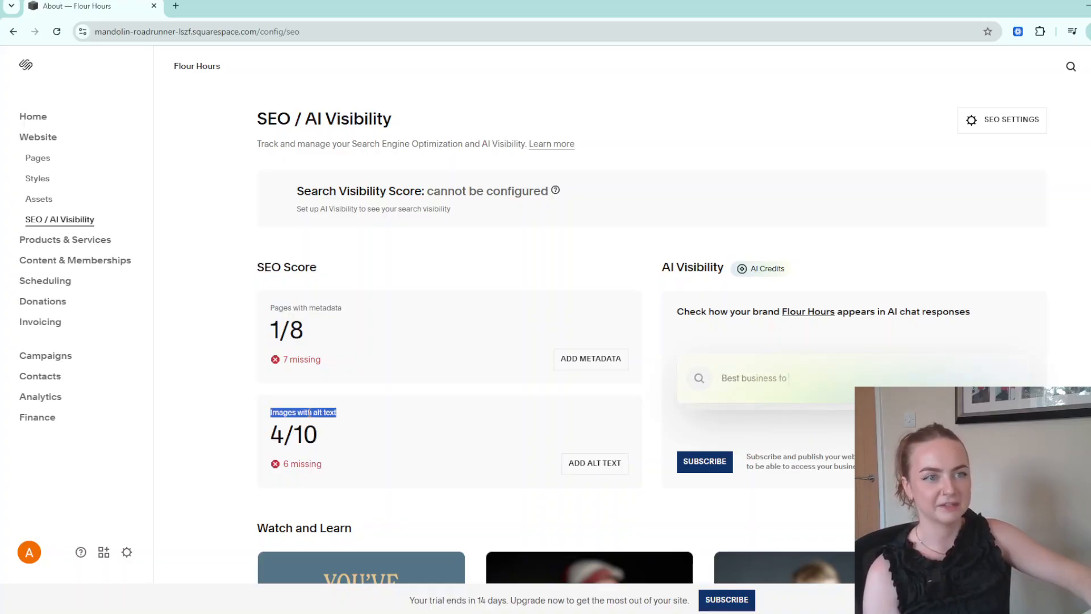
click(502, 360)
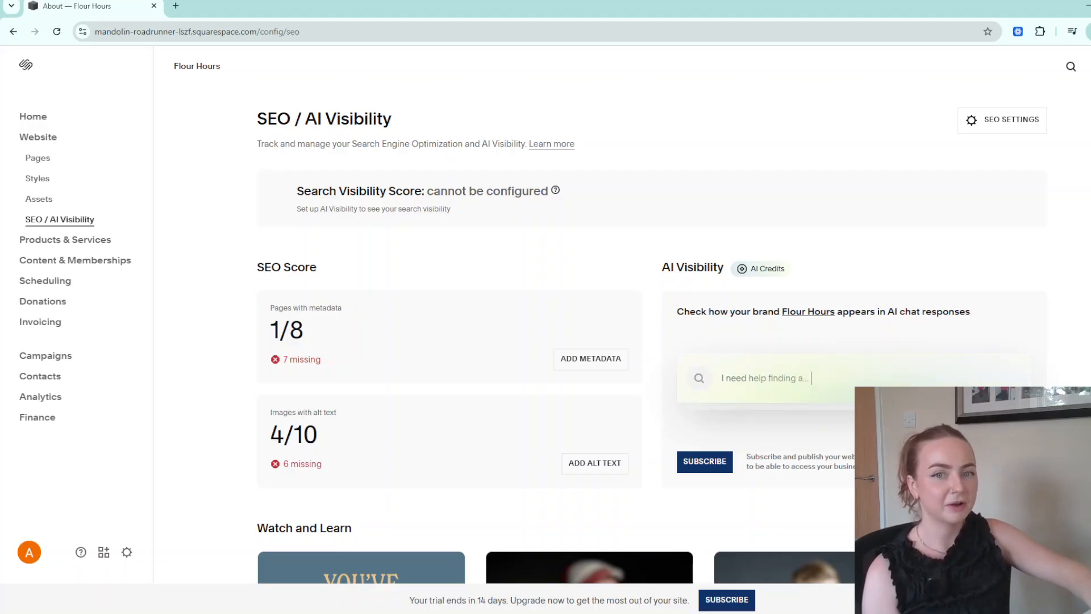
Generate page metadata with Beacon AI and save the Home page's title and description.
click(595, 368)
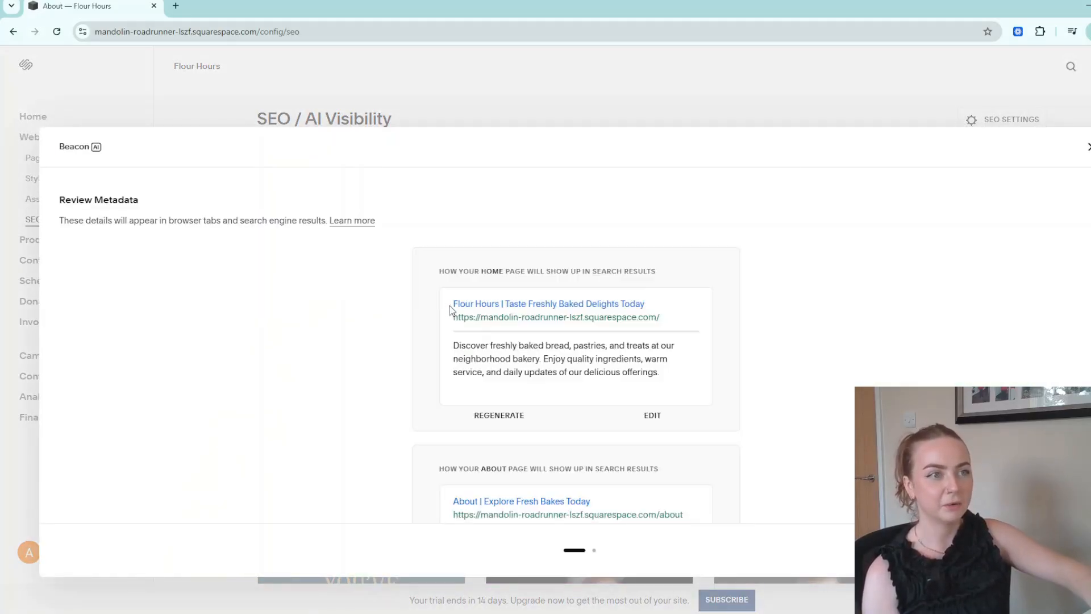
drag(449, 305, 674, 307)
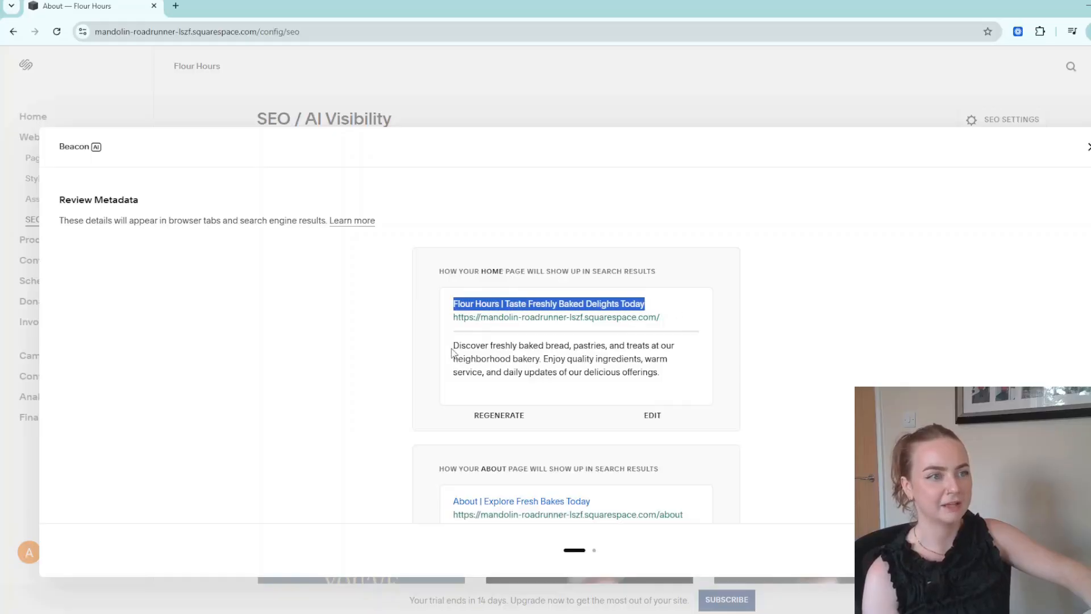
drag(452, 352, 666, 373)
click(666, 374)
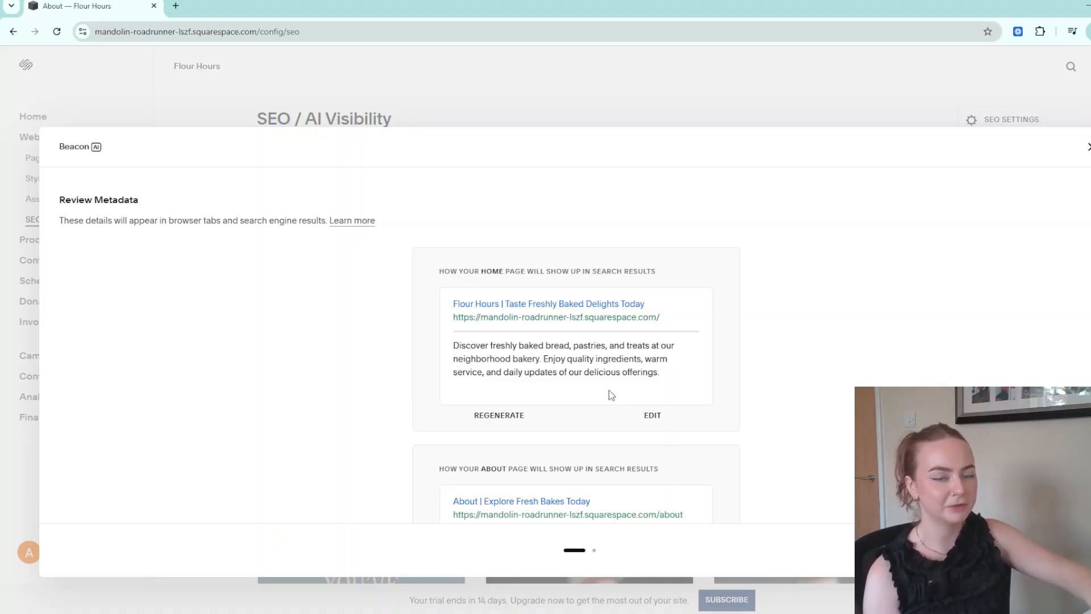
click(651, 415)
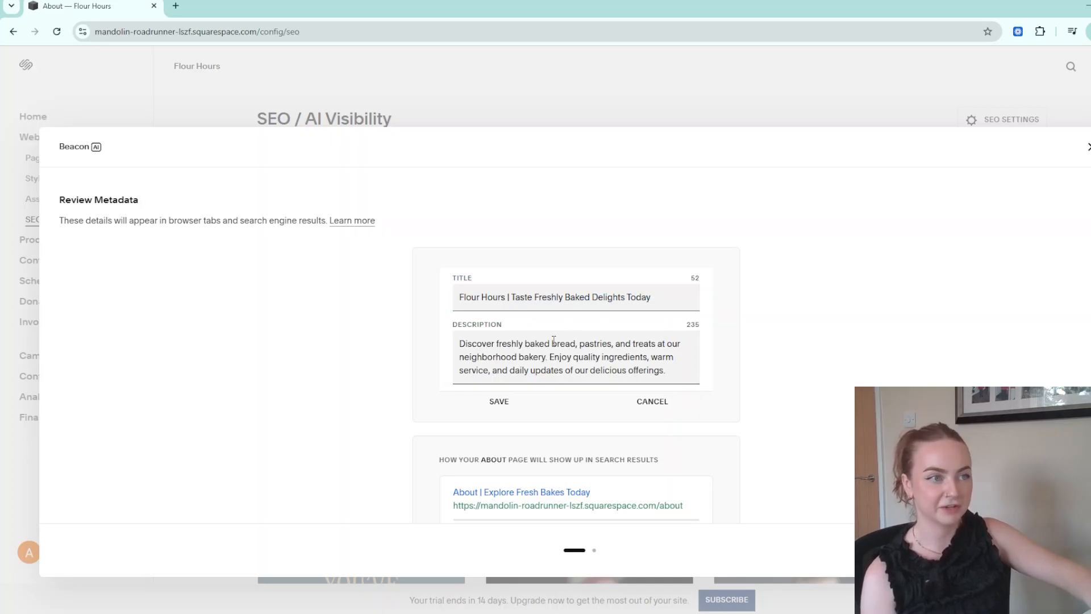
click(499, 404)
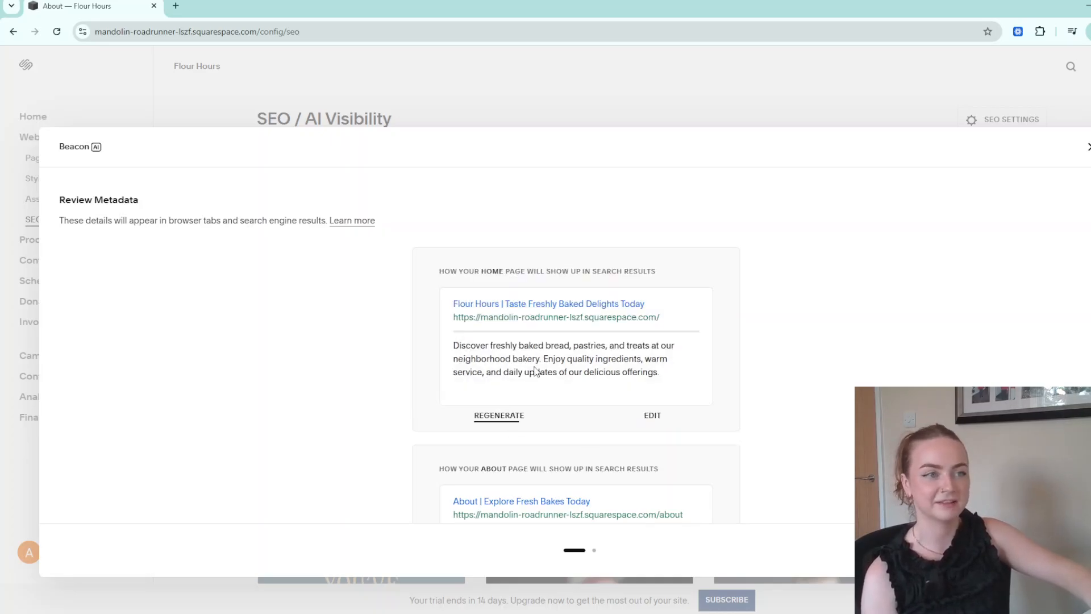
Review Beacon AI's generated alt text for the site's bakery images.
scroll(536, 366, down, 10)
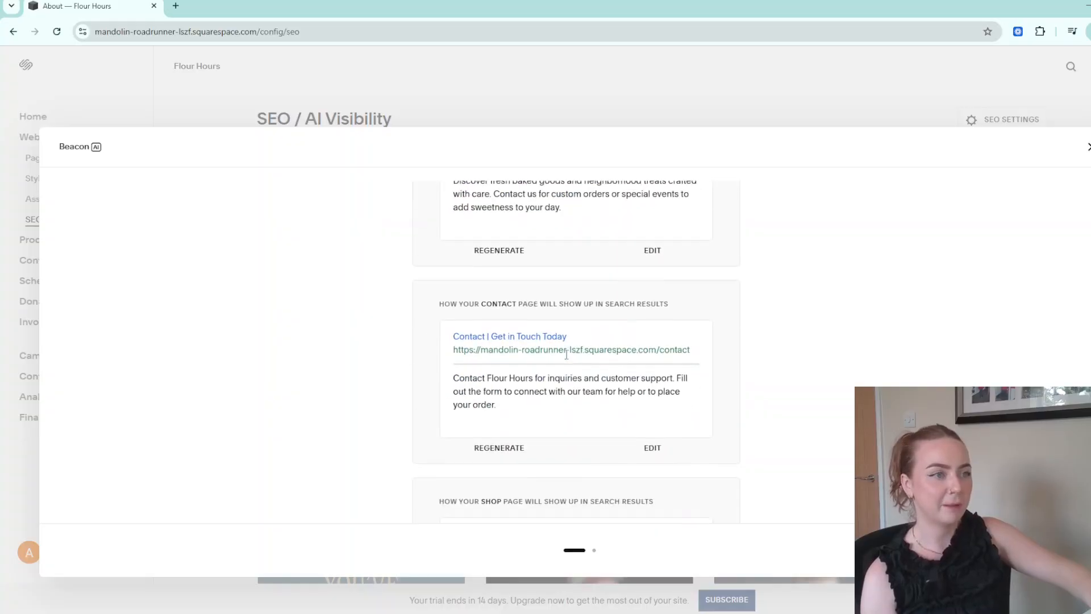
click(1076, 550)
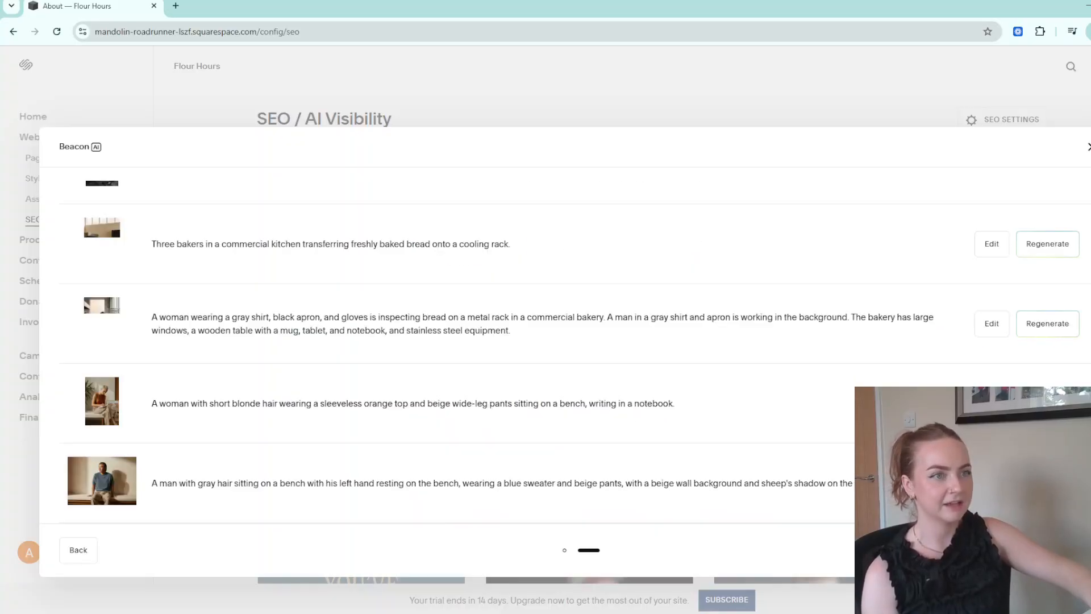
scroll(315, 301, up, 4)
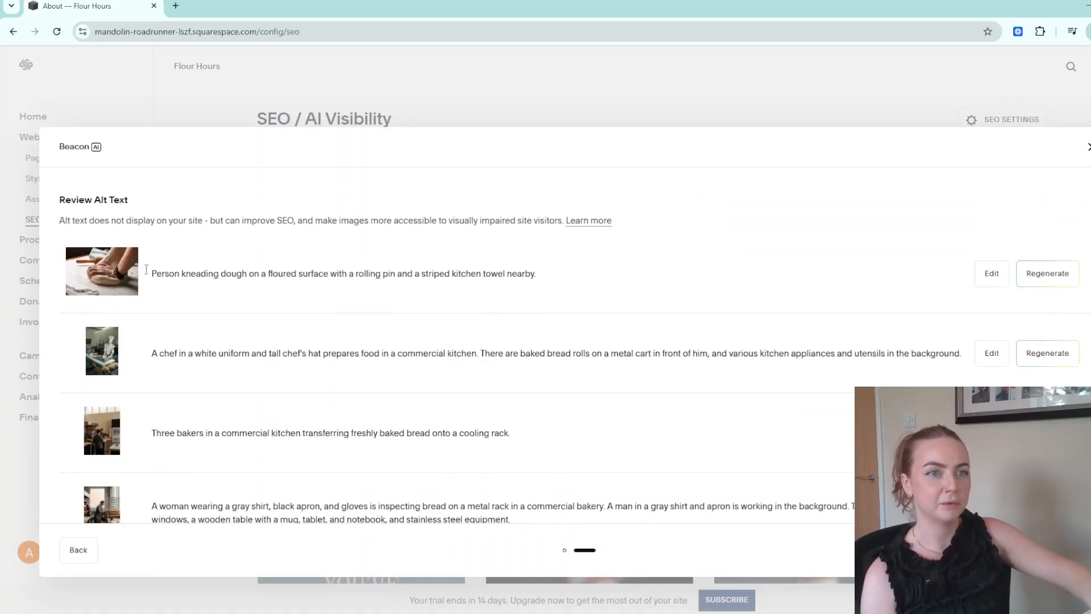
drag(161, 274, 554, 285)
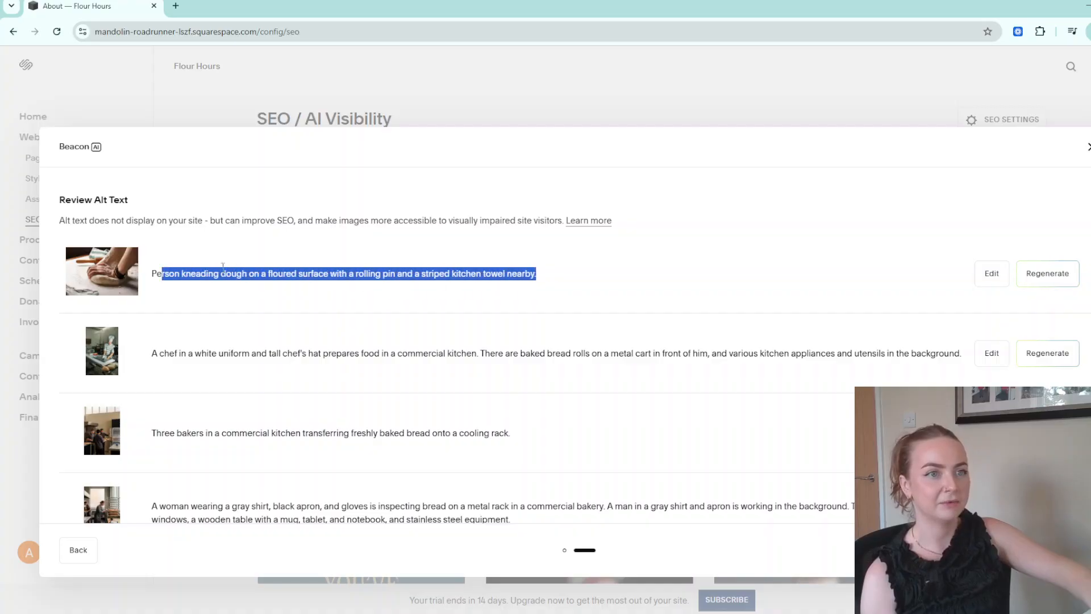
click(463, 248)
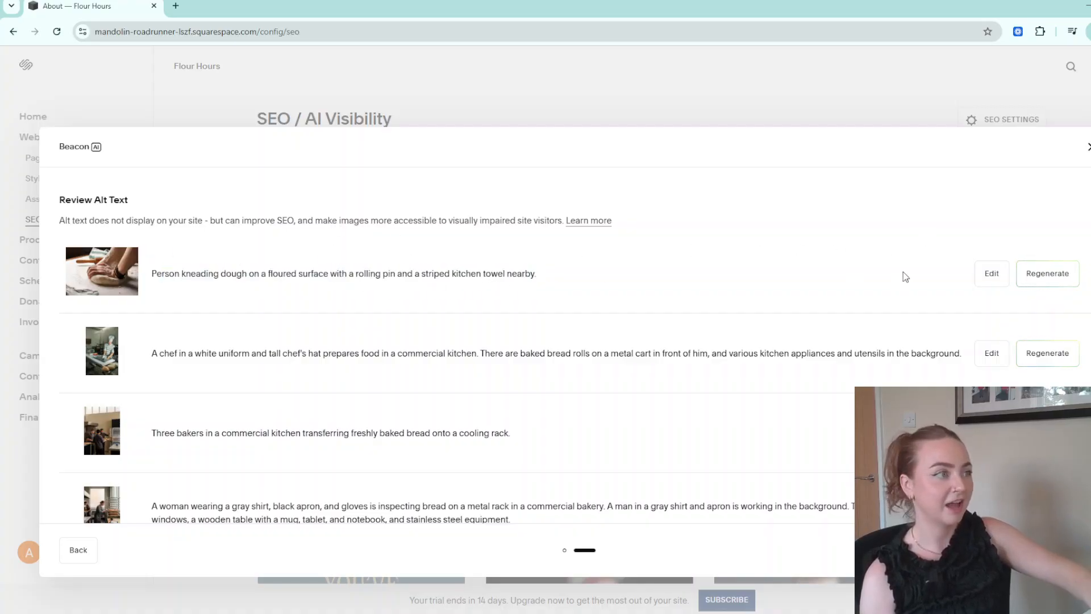
scroll(557, 392, down, 3)
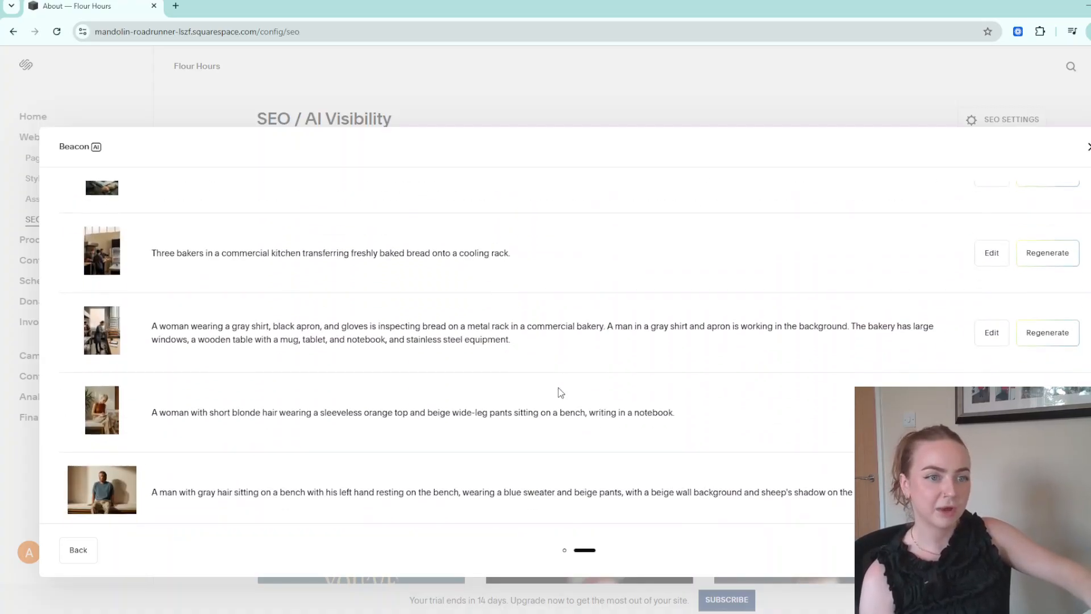
Save Beacon AI's recommended metadata and alt text, then open Select a Plan from the trial banner's SUBSCRIBE.
click(1071, 550)
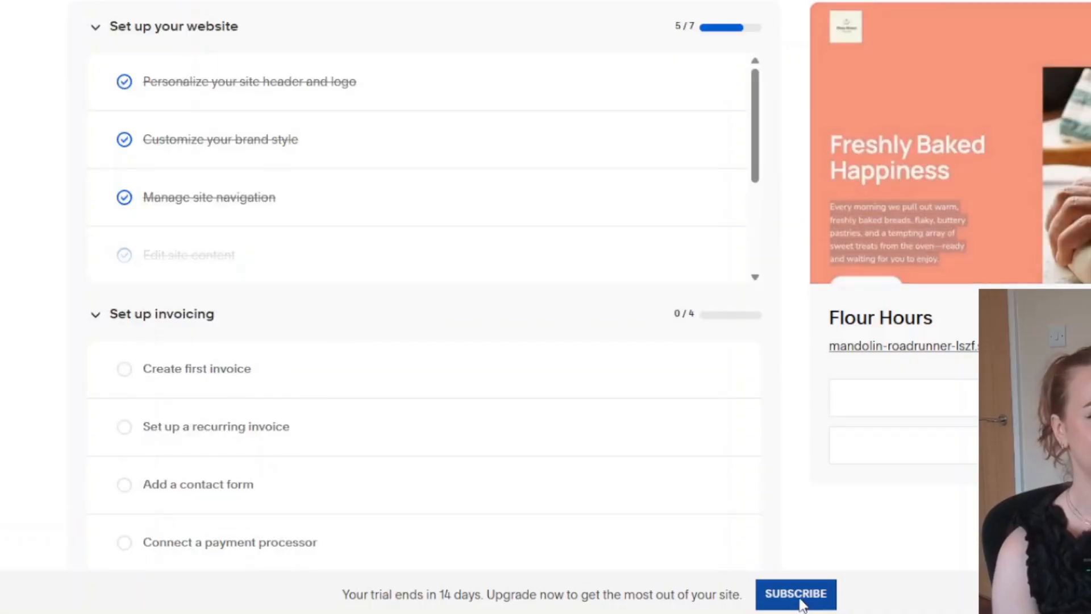
click(810, 595)
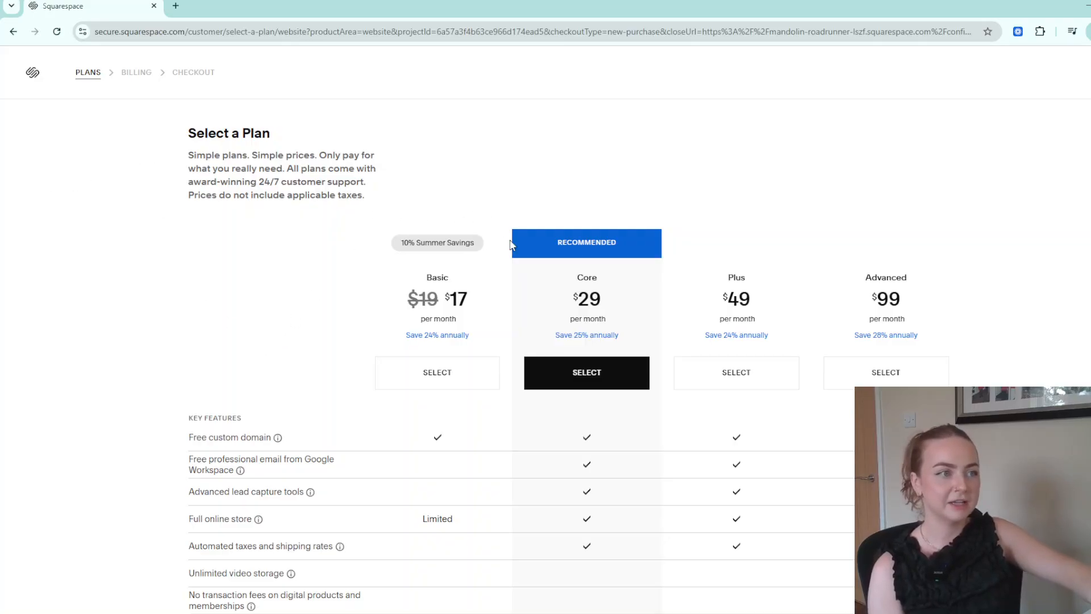
Select the Core plan and confirm annual billing at $29/month ($348 yearly).
click(531, 376)
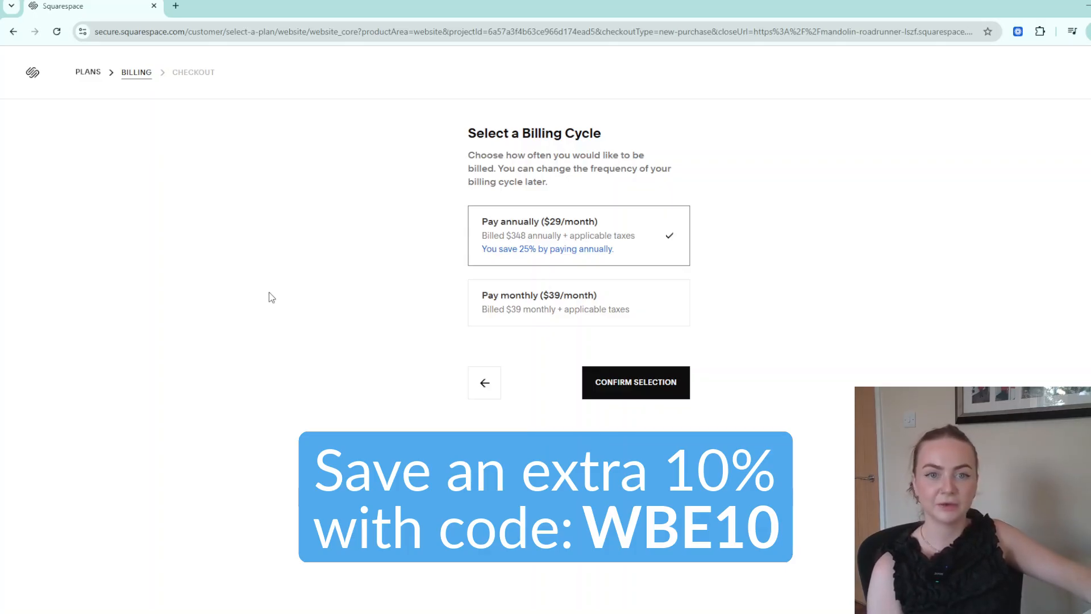
click(669, 384)
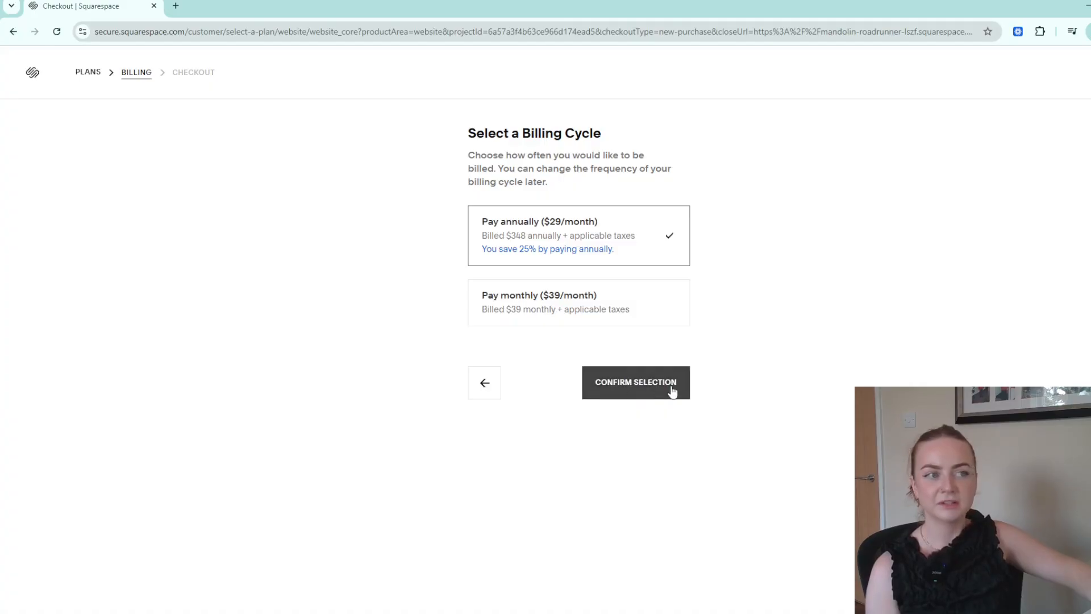